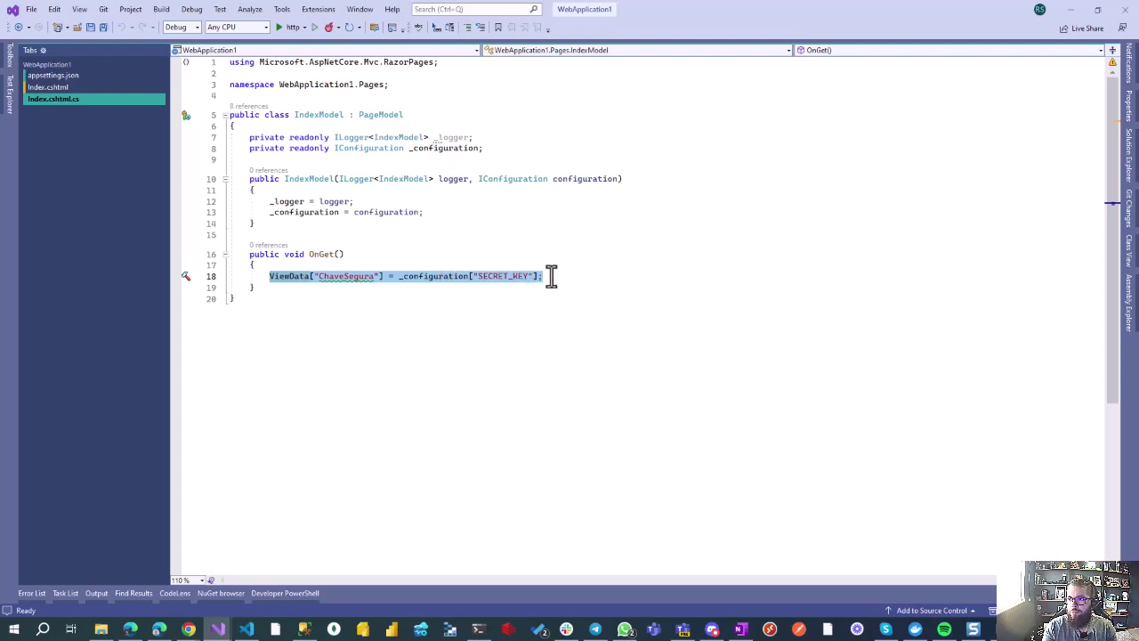
pyautogui.click(549, 275)
pyautogui.click(75, 75)
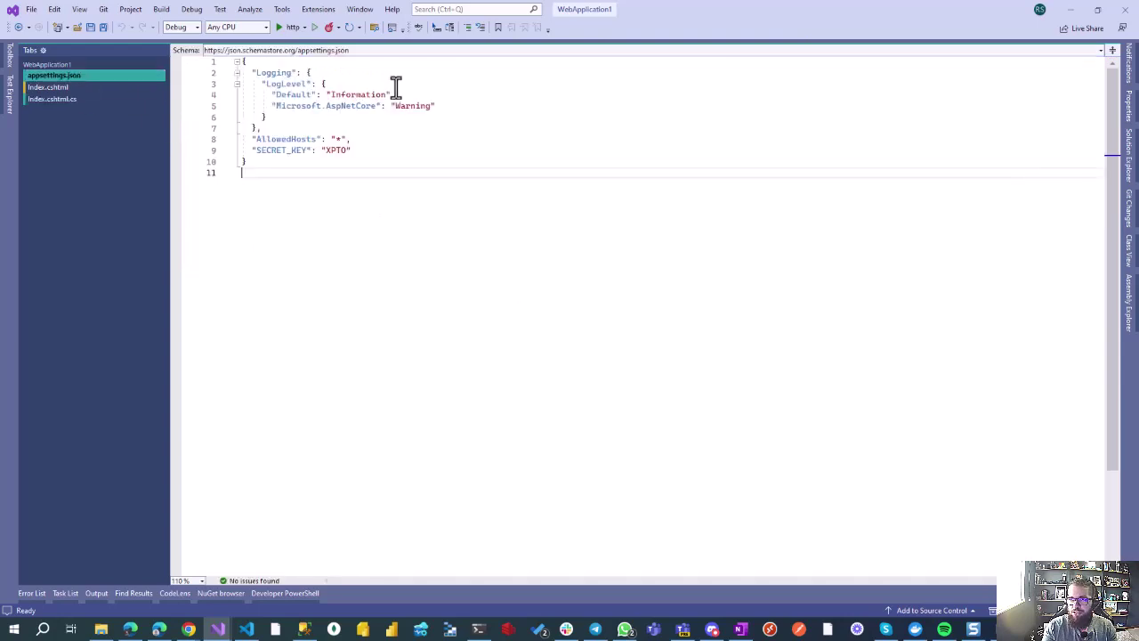
pyautogui.moveTo(249, 150); pyautogui.dragTo(359, 150)
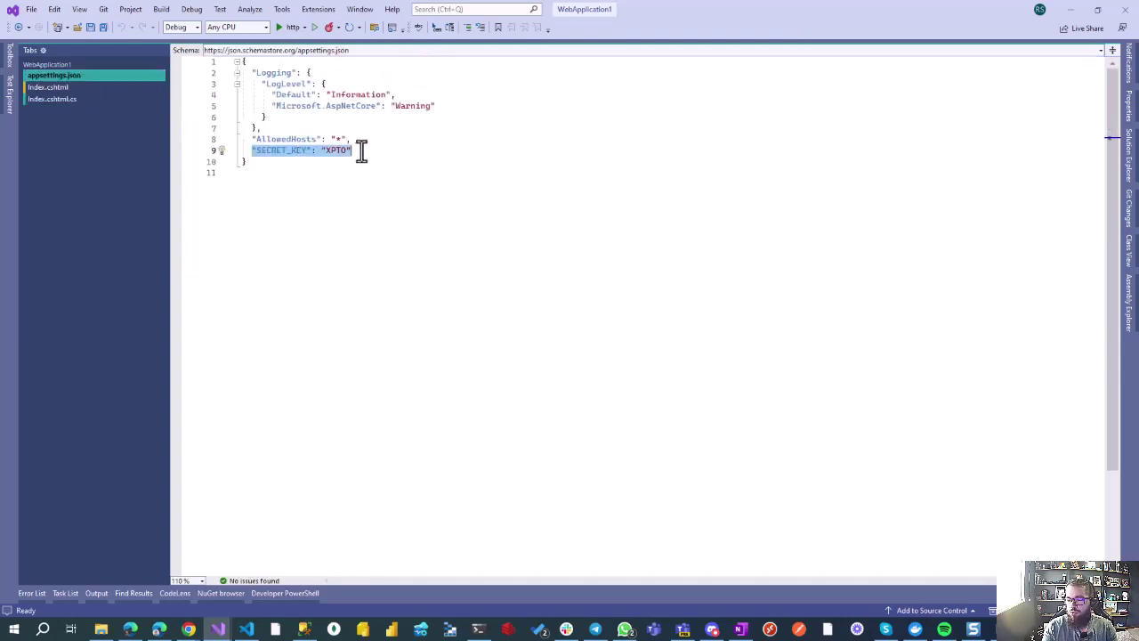
pyautogui.click(89, 97)
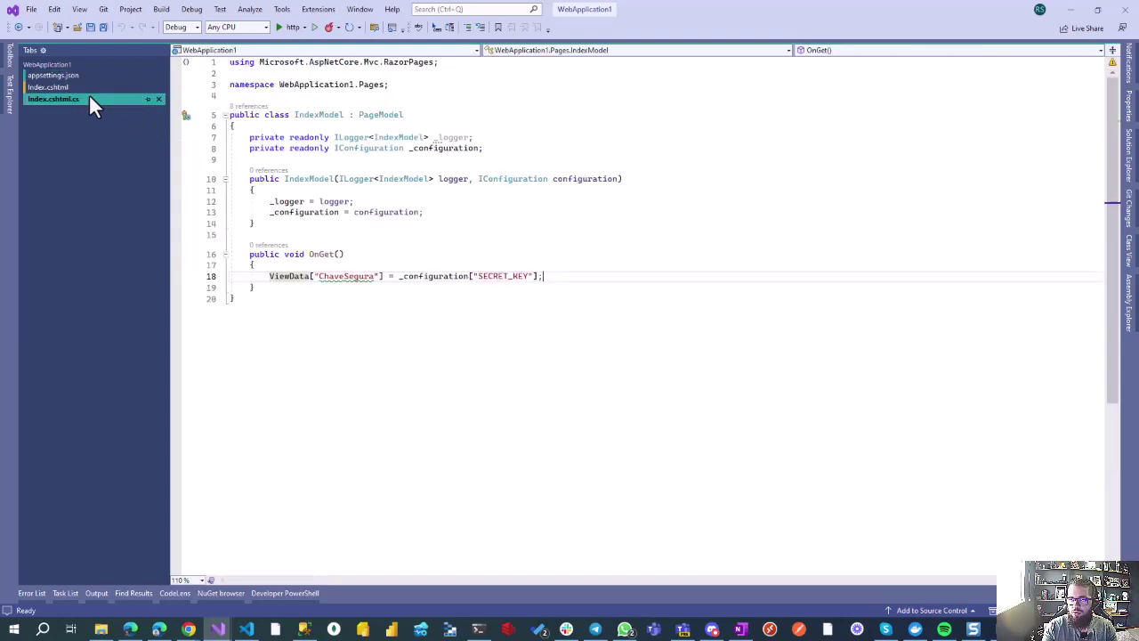
pyautogui.click(56, 87)
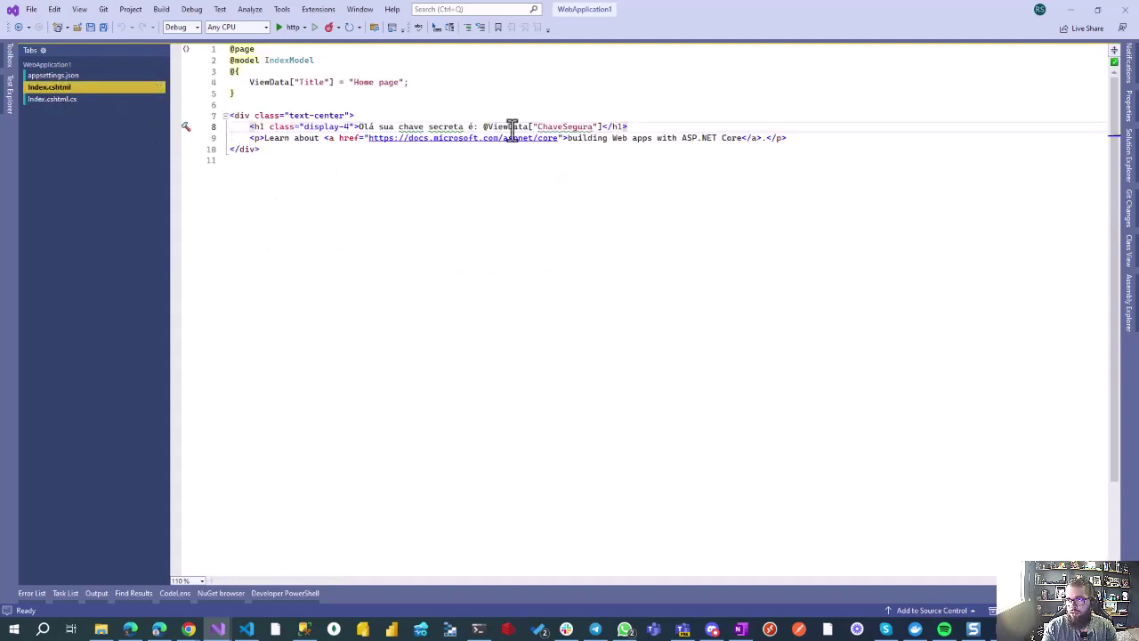
pyautogui.moveTo(641, 127); pyautogui.dragTo(481, 127)
pyautogui.click(717, 126)
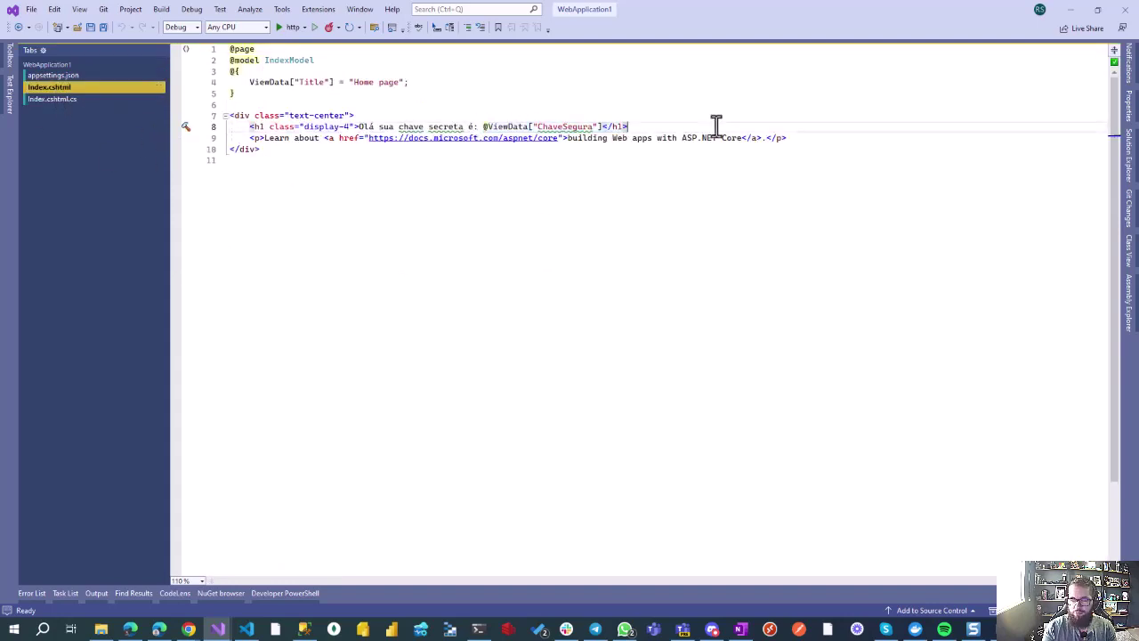
# Step: Compare the localhost:5080 heading showing XPTO with appsettings.json, ending back on the local site
pyautogui.hotkey('alt', 'Tab')
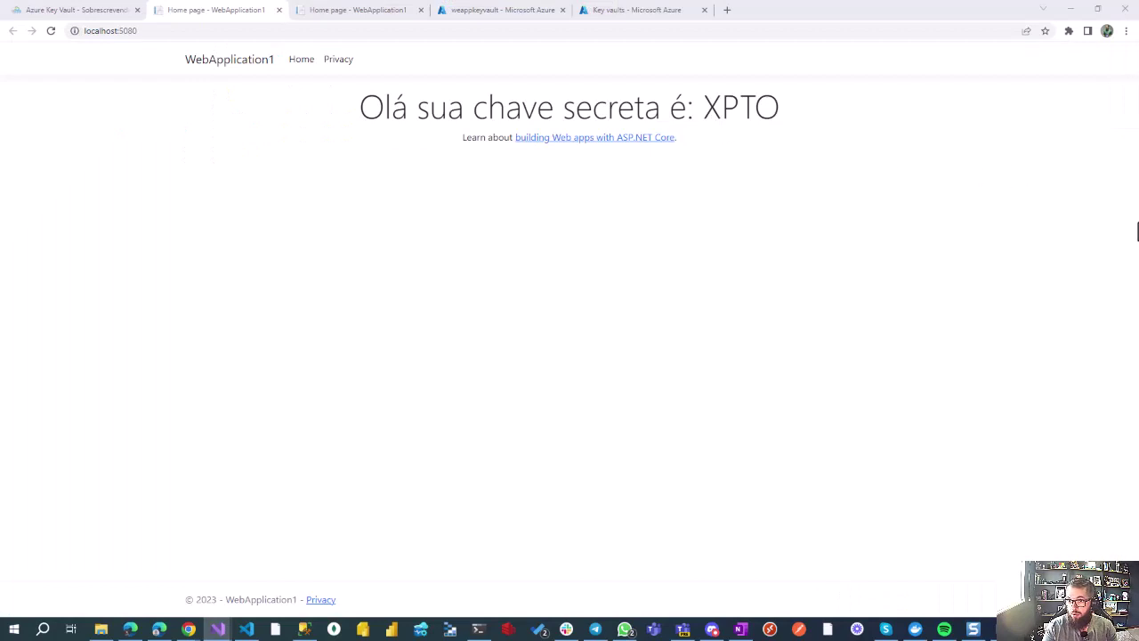
pyautogui.moveTo(360, 107); pyautogui.dragTo(781, 109)
pyautogui.hotkey('alt', 'Tab')
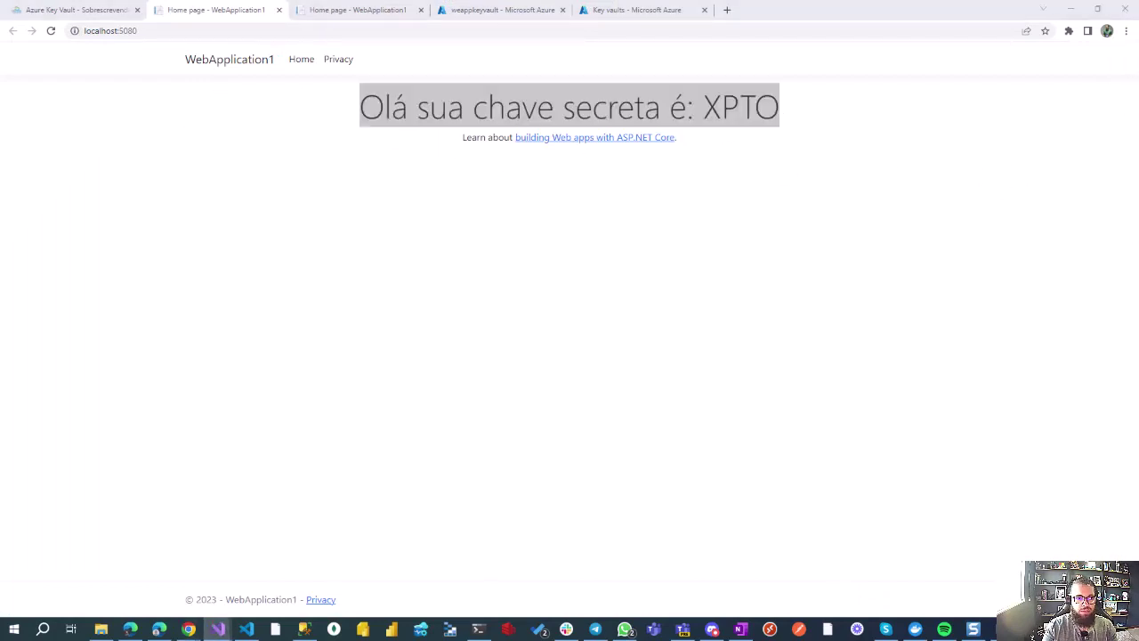
pyautogui.hotkey('ctrl', 'Tab')
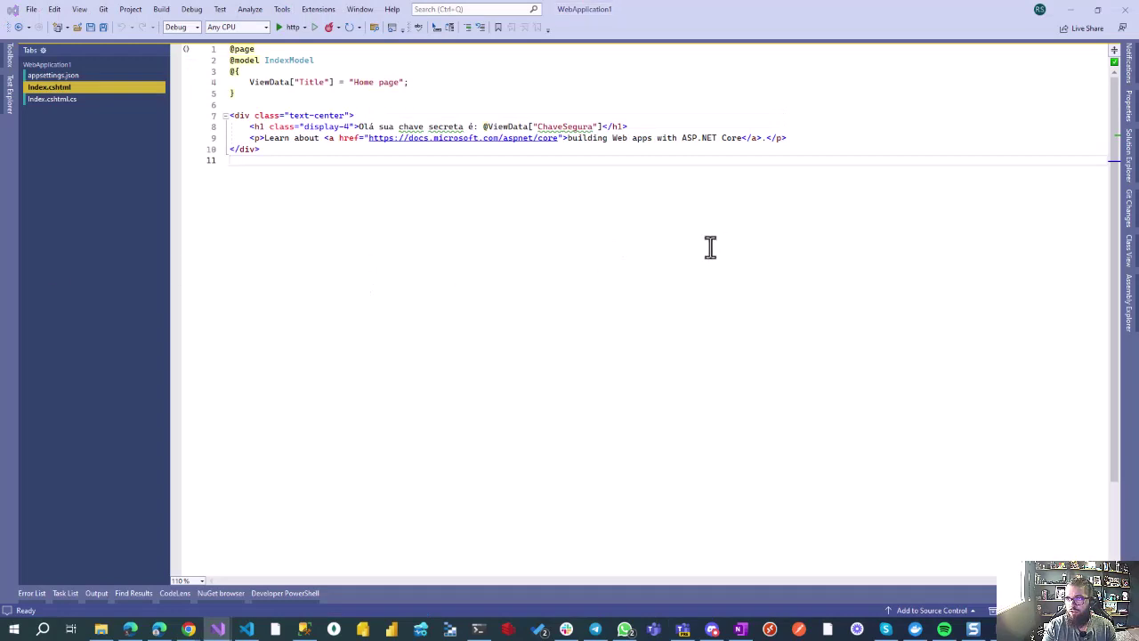
pyautogui.click(100, 75)
pyautogui.click(353, 127)
pyautogui.doubleClick(336, 139)
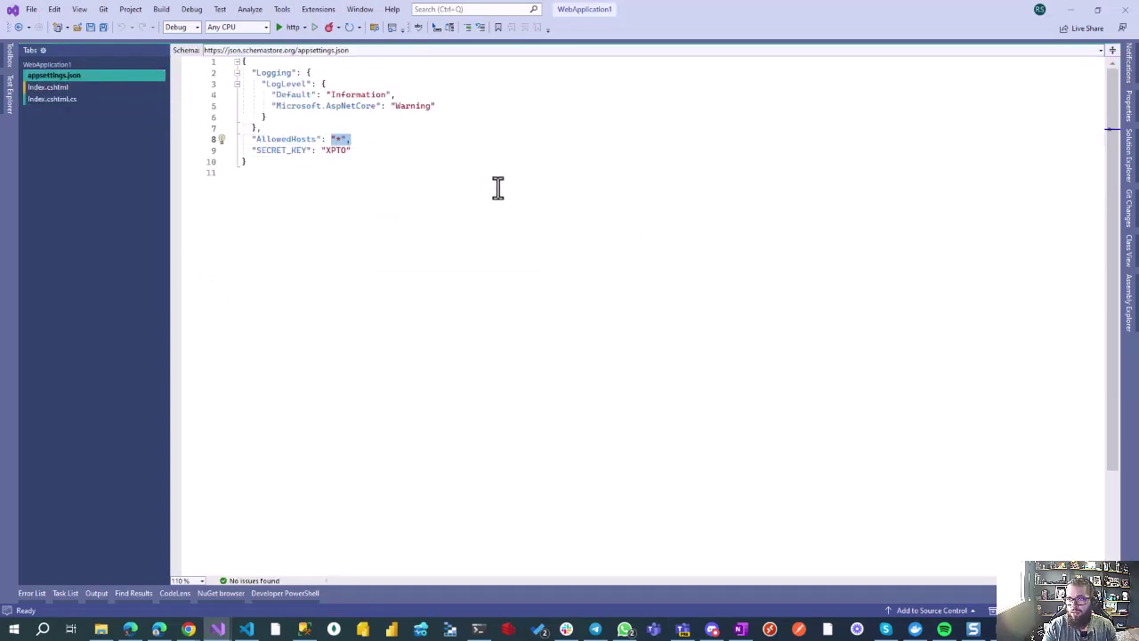
pyautogui.hotkey('alt', 'Tab')
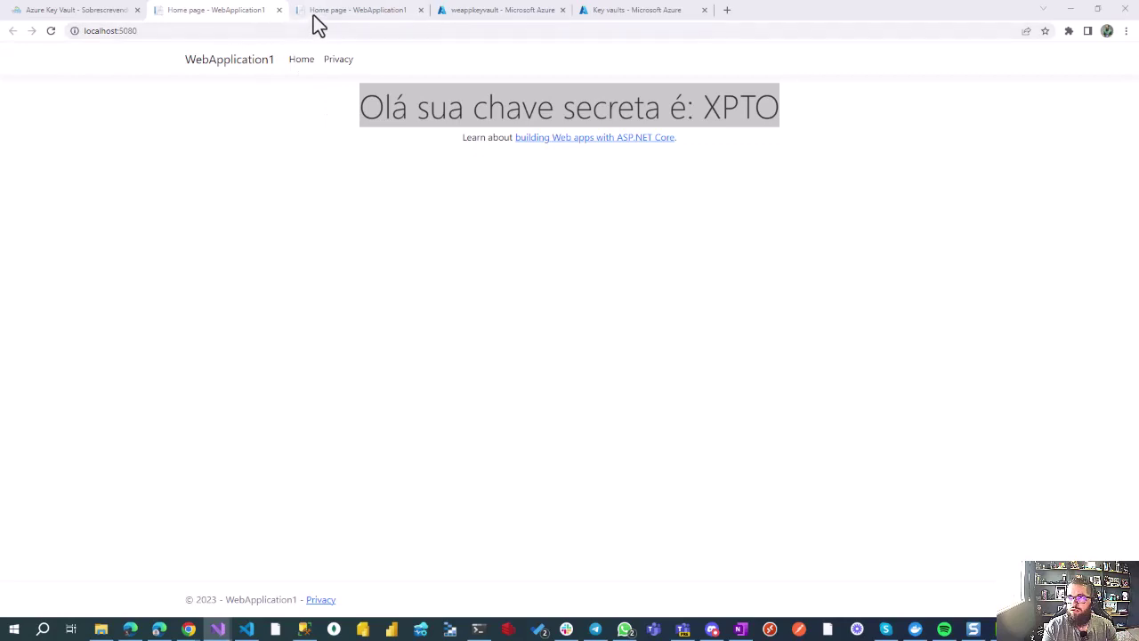
pyautogui.moveTo(363, 17)
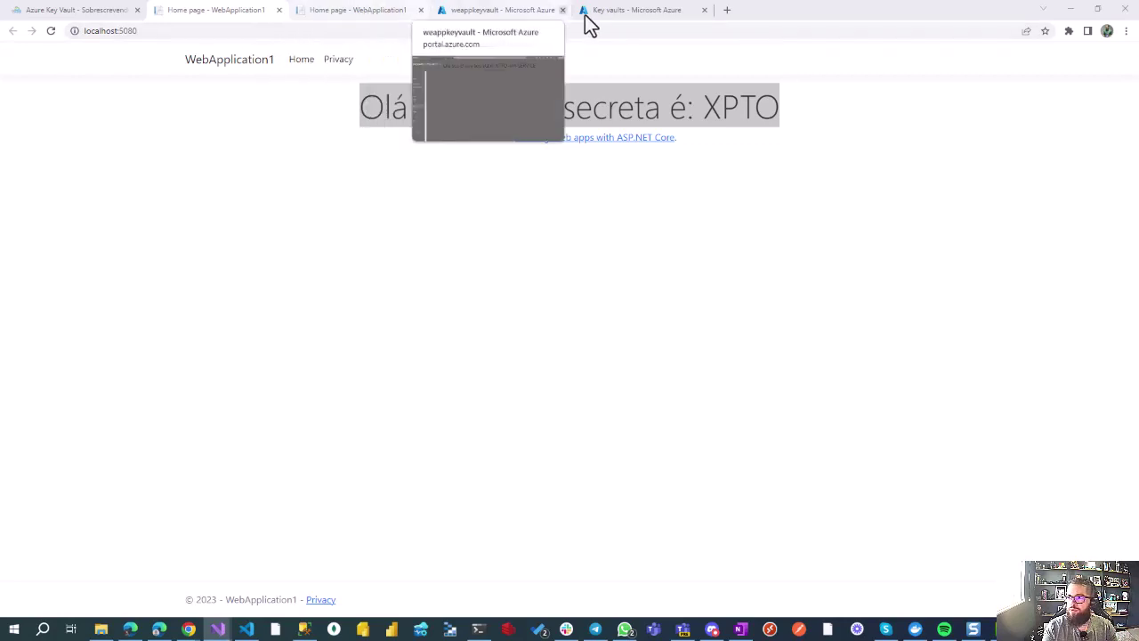
pyautogui.click(499, 13)
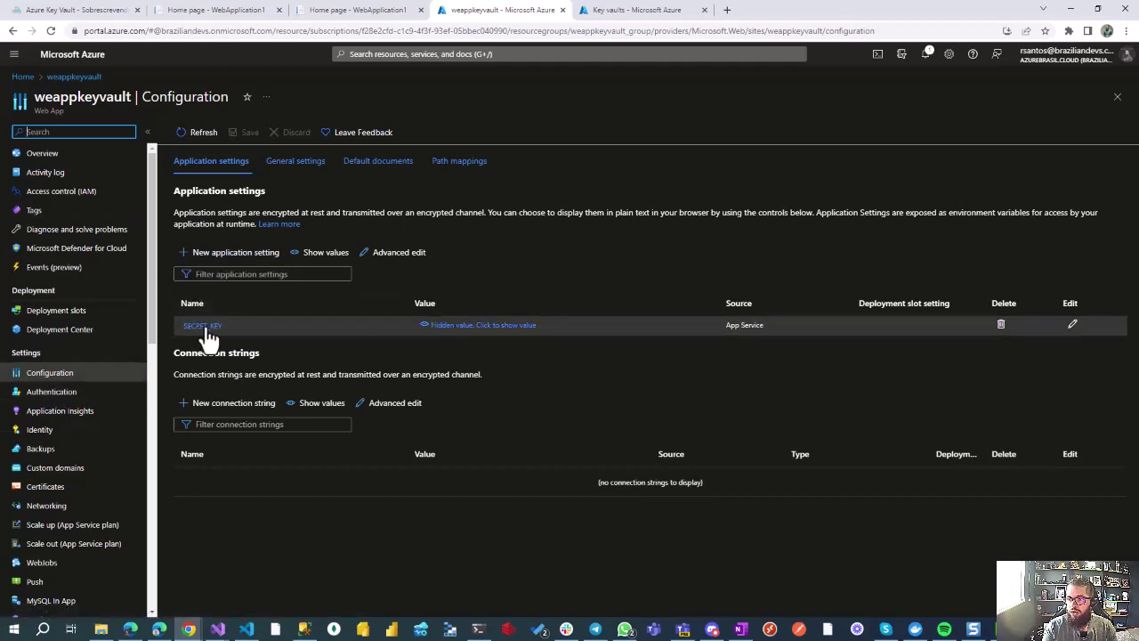
pyautogui.click(463, 326)
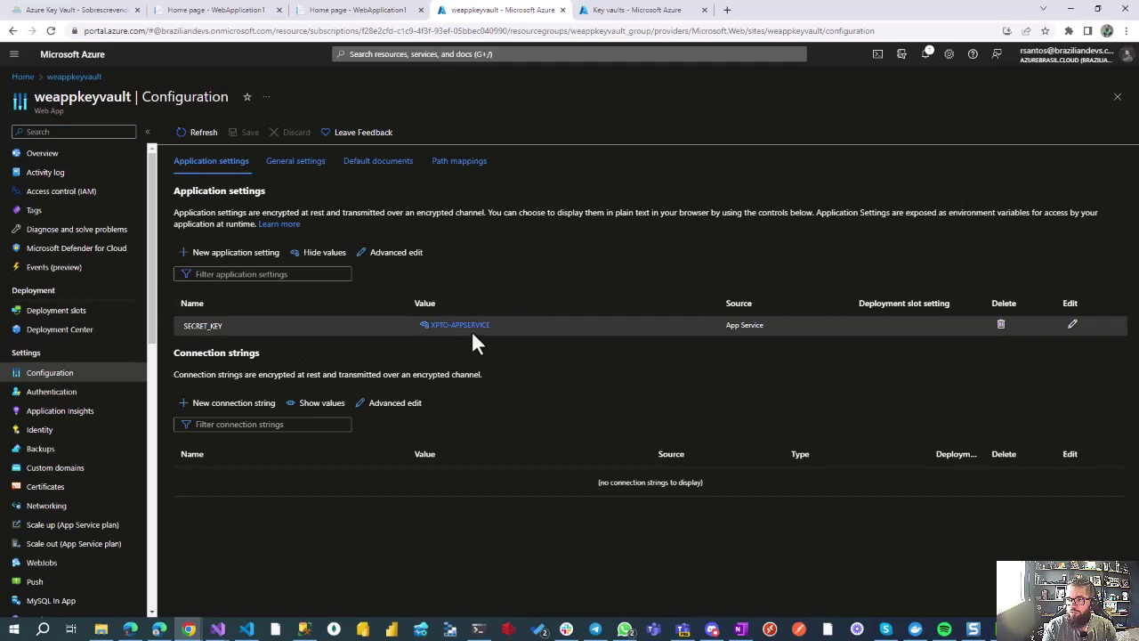
# Step: Close the localhost tab and reload the deployed site to confirm it displays XPTO-APPSERVICE
pyautogui.click(319, 14)
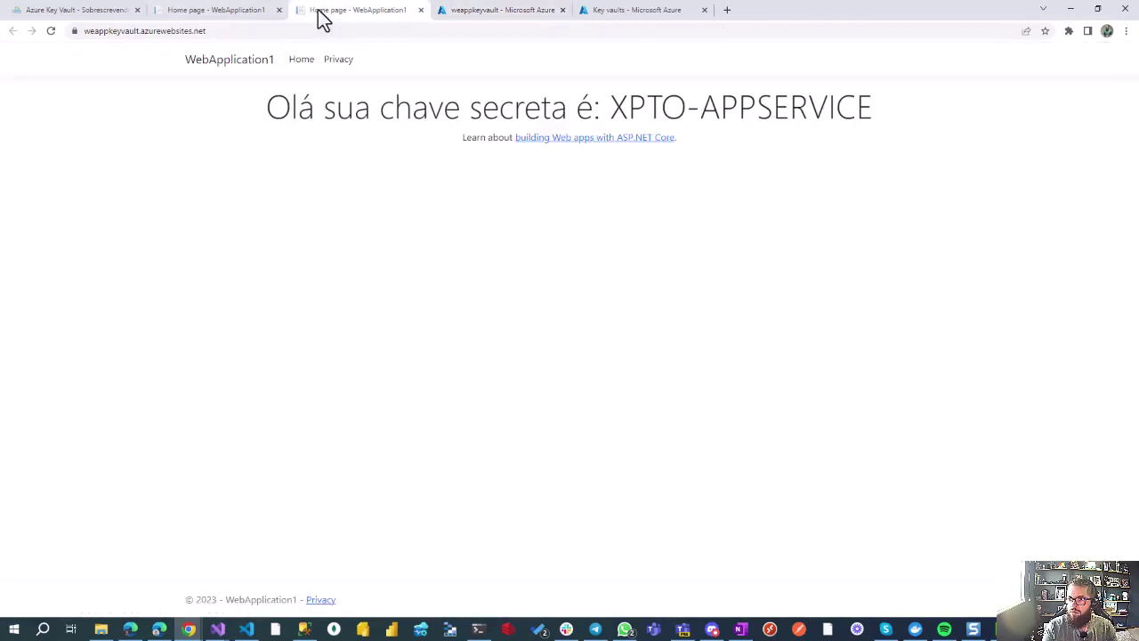
pyautogui.click(212, 18)
pyautogui.middleClick(223, 13)
pyautogui.press('F5')
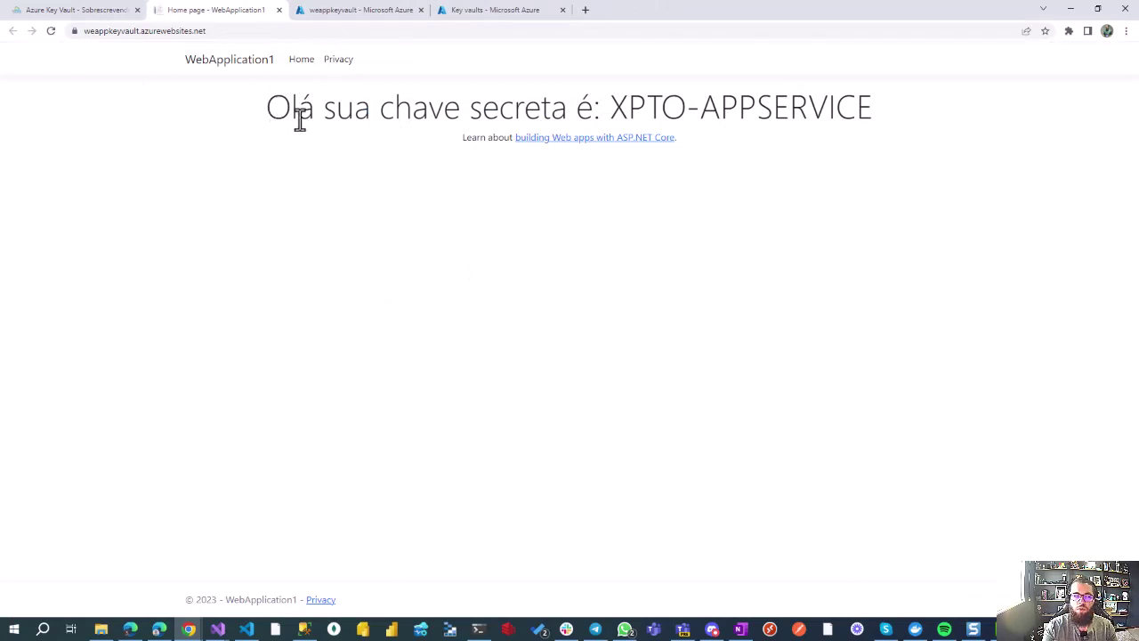
pyautogui.click(321, 13)
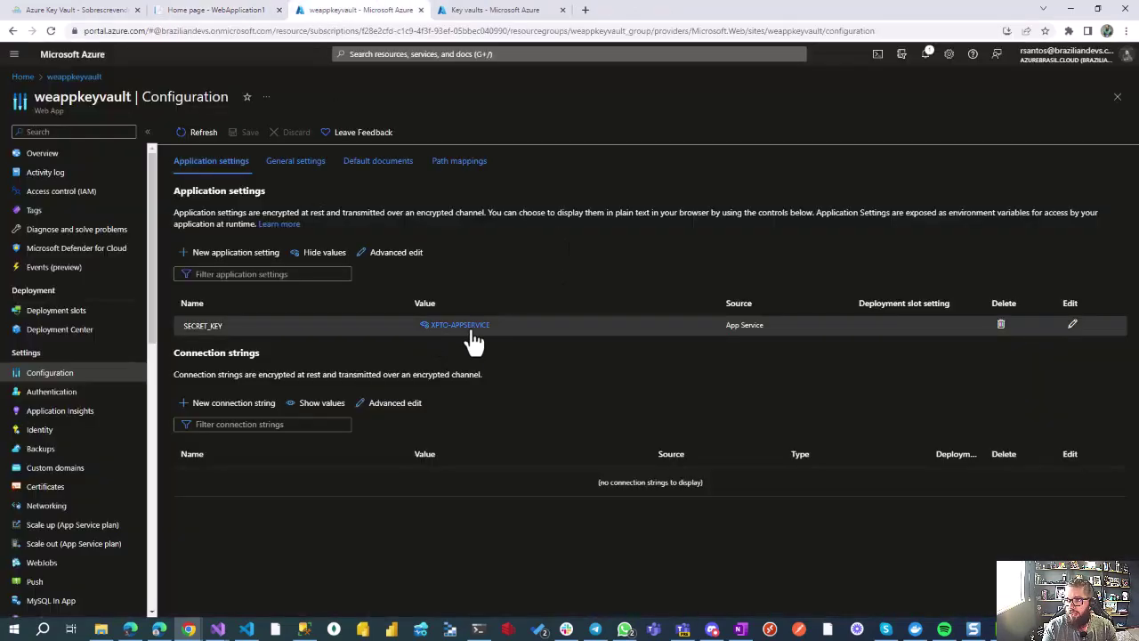
pyautogui.click(219, 11)
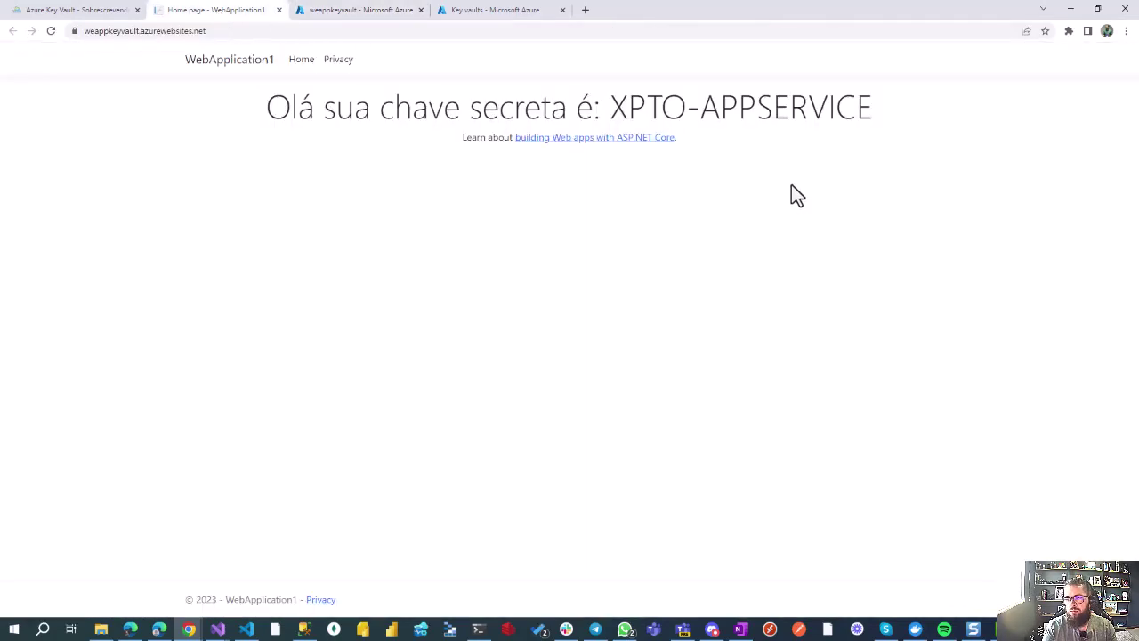
pyautogui.click(360, 12)
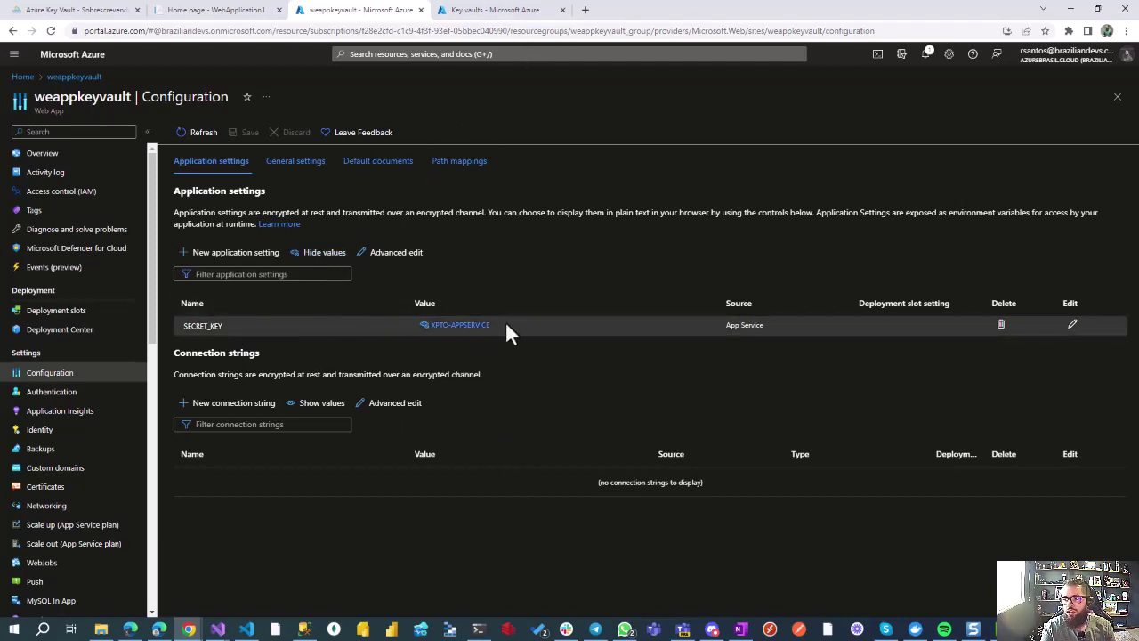
# Step: Start a new key vault with resource group weappkeyvault_group
pyautogui.hotkey('ctrl', 'Tab')
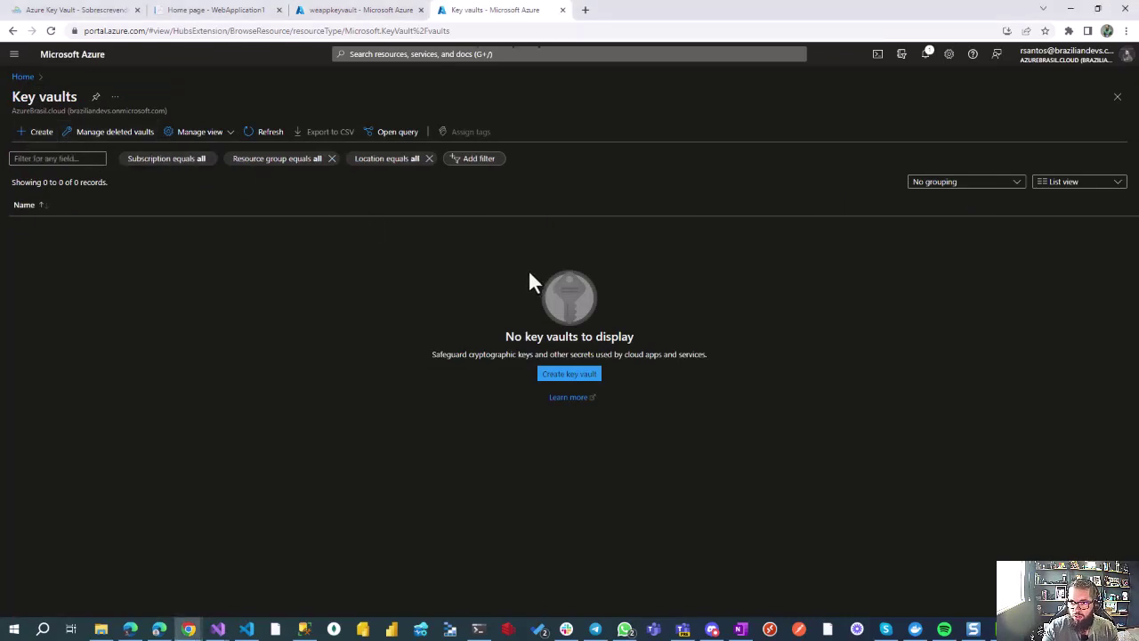
pyautogui.click(36, 132)
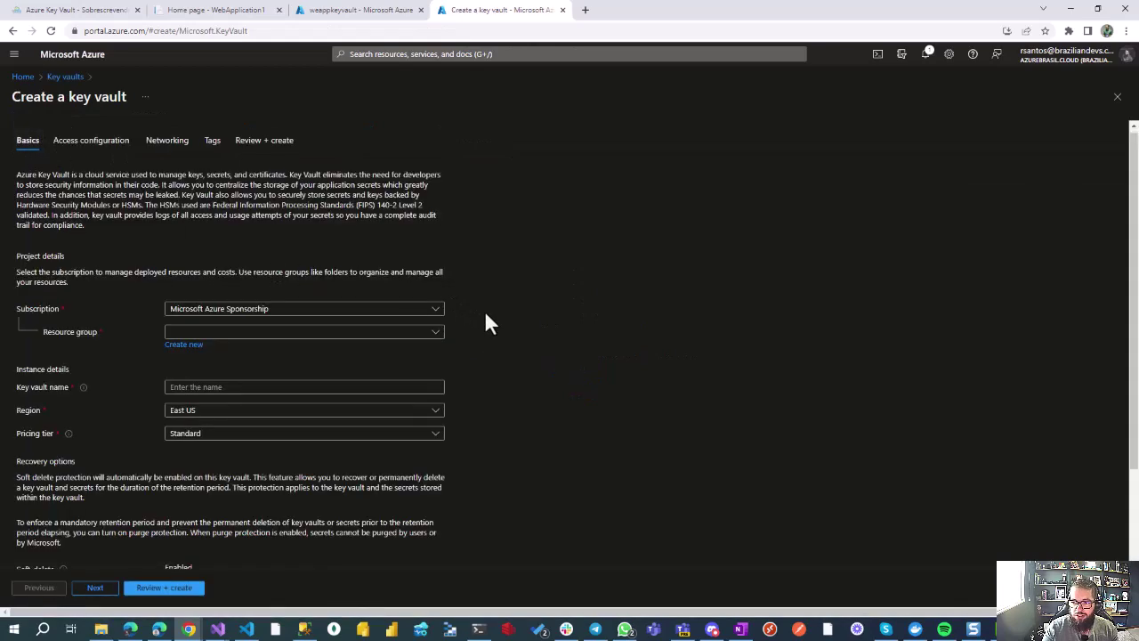
pyautogui.scroll(-1, 485, 322)
pyautogui.click(435, 220)
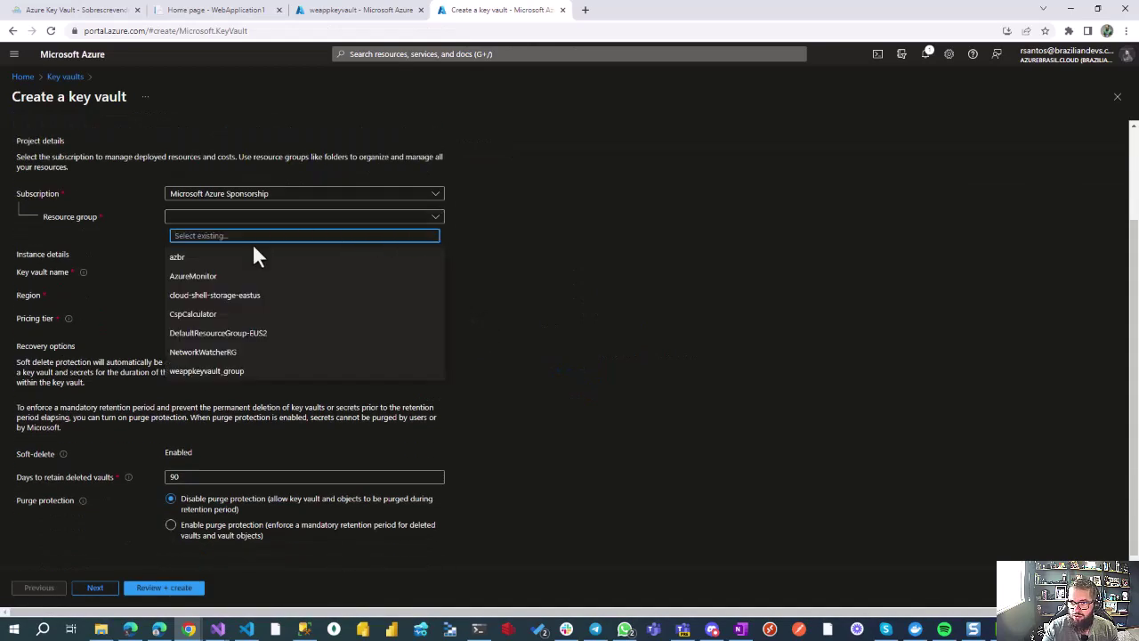
pyautogui.click(257, 371)
# Step: Name the vault azbrdemokeyvault after meukeyvault and demotestkeyvault are rejected, keeping East US and Standard
pyautogui.click(329, 275)
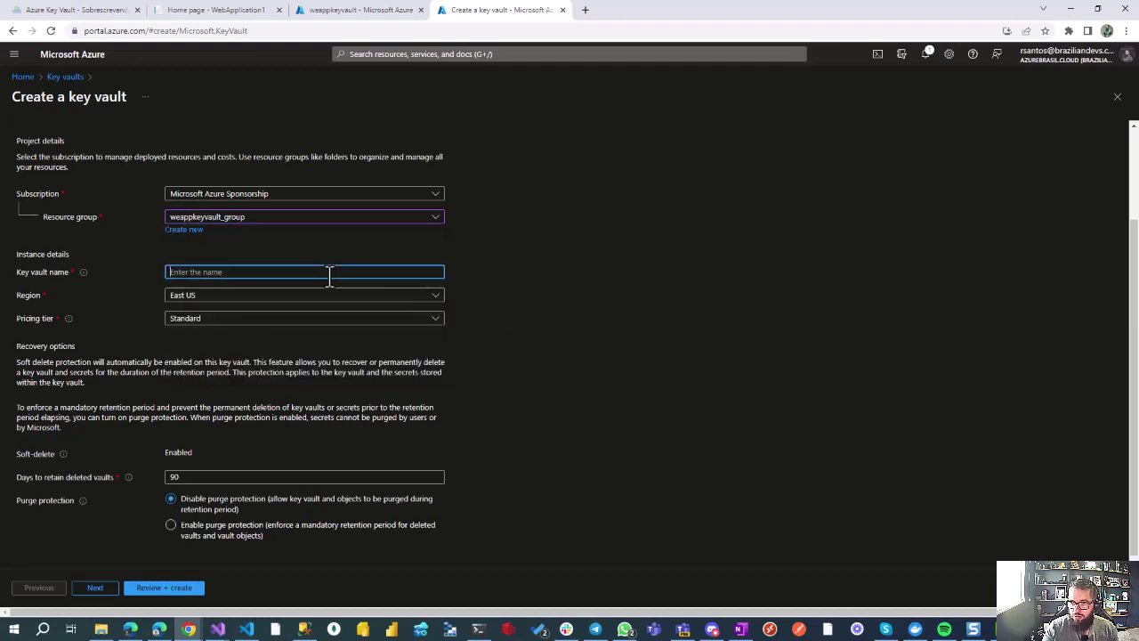
pyautogui.write('meukeyvault')
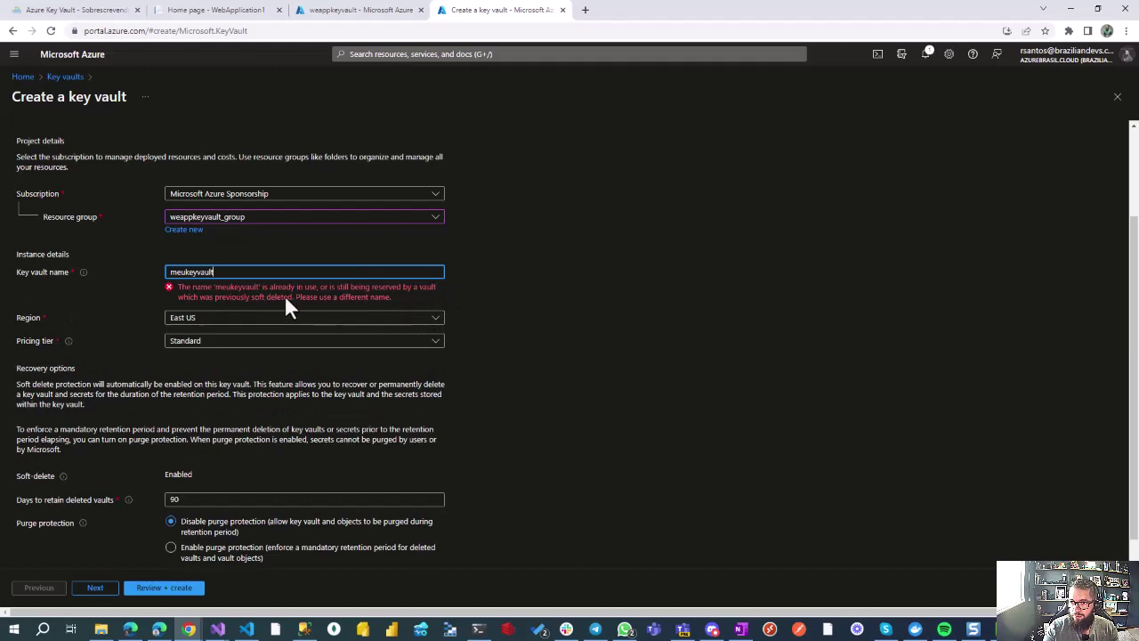
pyautogui.moveTo(237, 271); pyautogui.dragTo(160, 272)
pyautogui.write('a')
pyautogui.press('BackSpace')
pyautogui.write('demo')
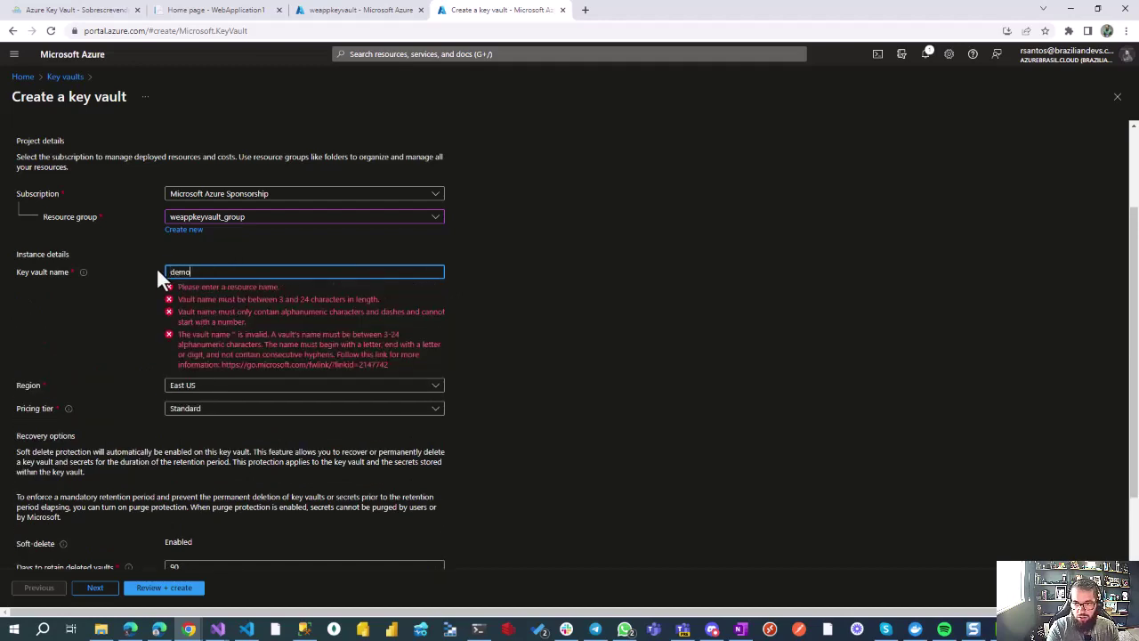
pyautogui.write('testkeyvault')
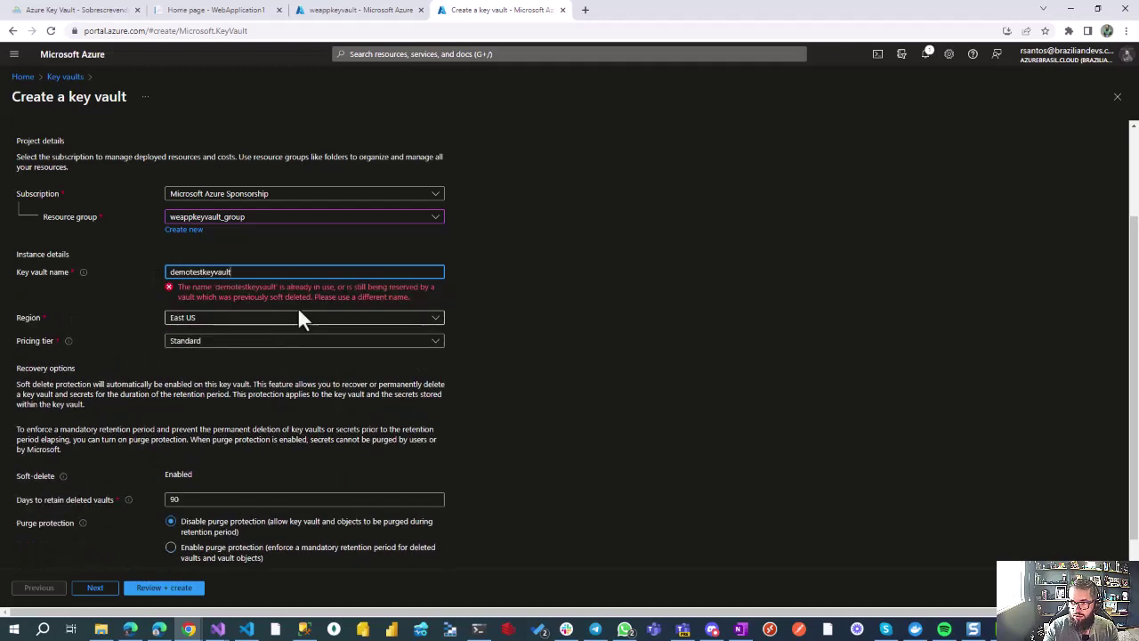
pyautogui.moveTo(233, 272); pyautogui.dragTo(152, 266)
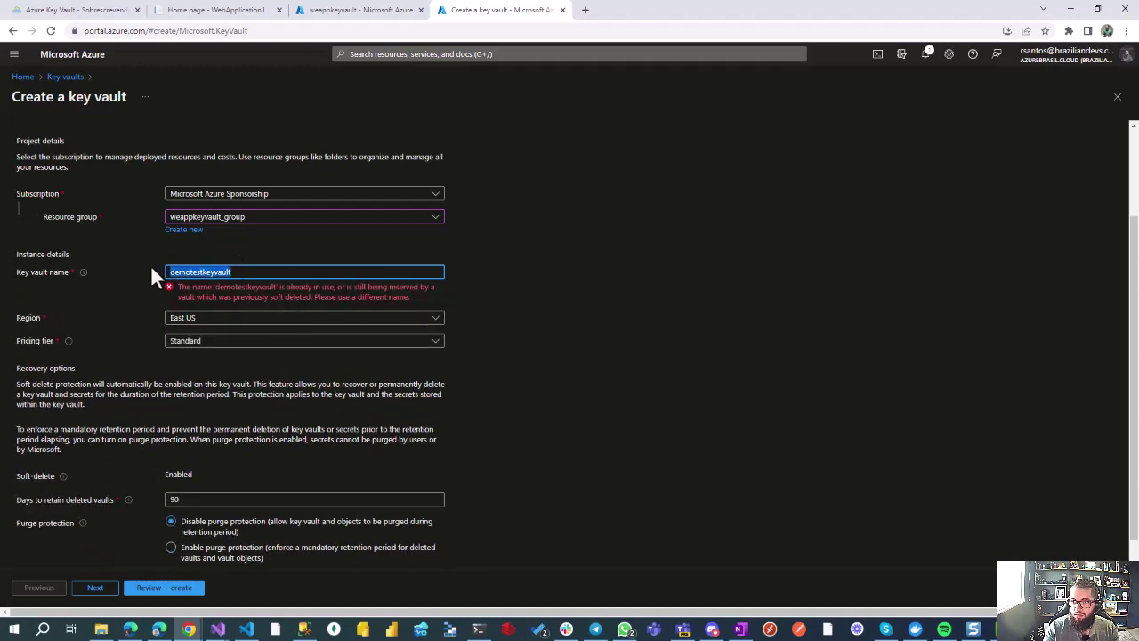
pyautogui.write('azbr')
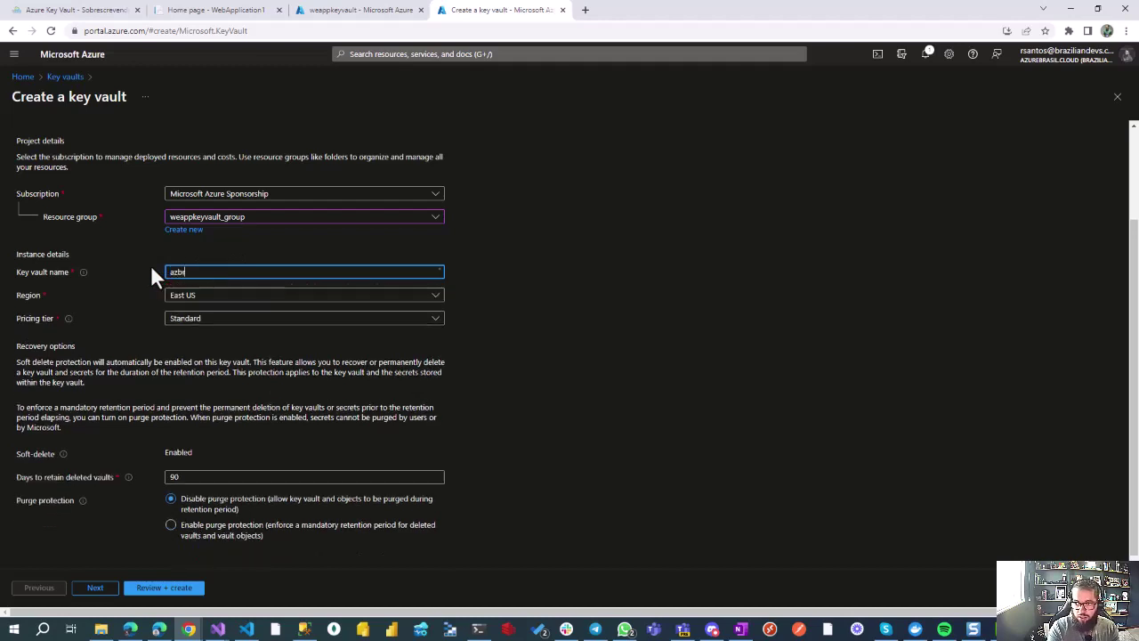
pyautogui.write('demokeyvault')
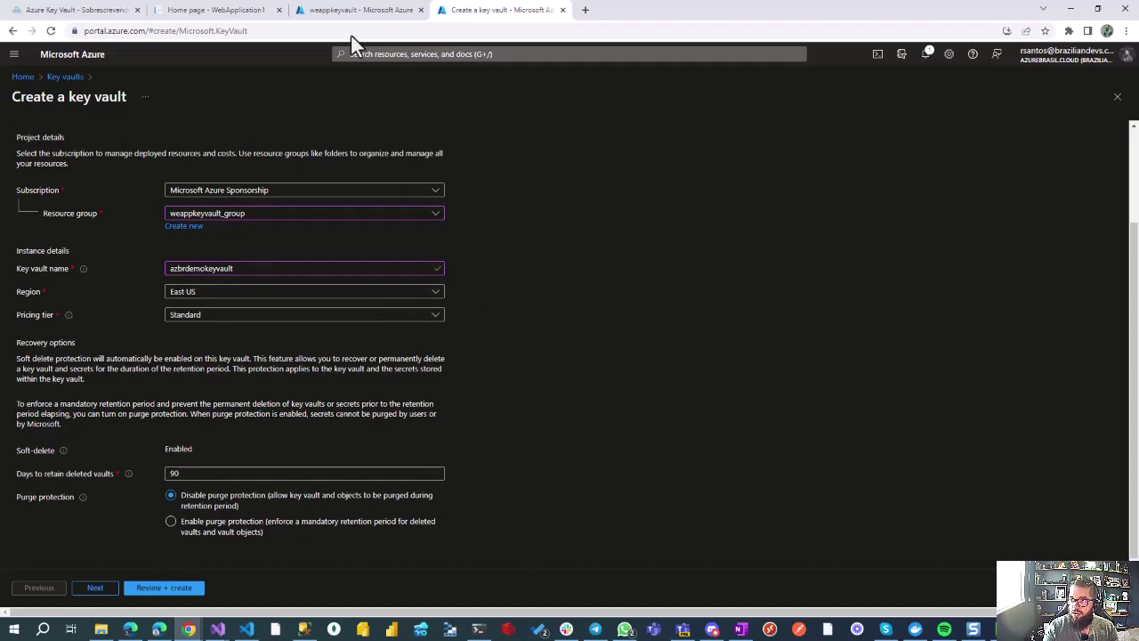
pyautogui.click(356, 11)
# Step: Set the vault's permission model to Vault access policy and continue past Networking with public access kept
pyautogui.click(89, 157)
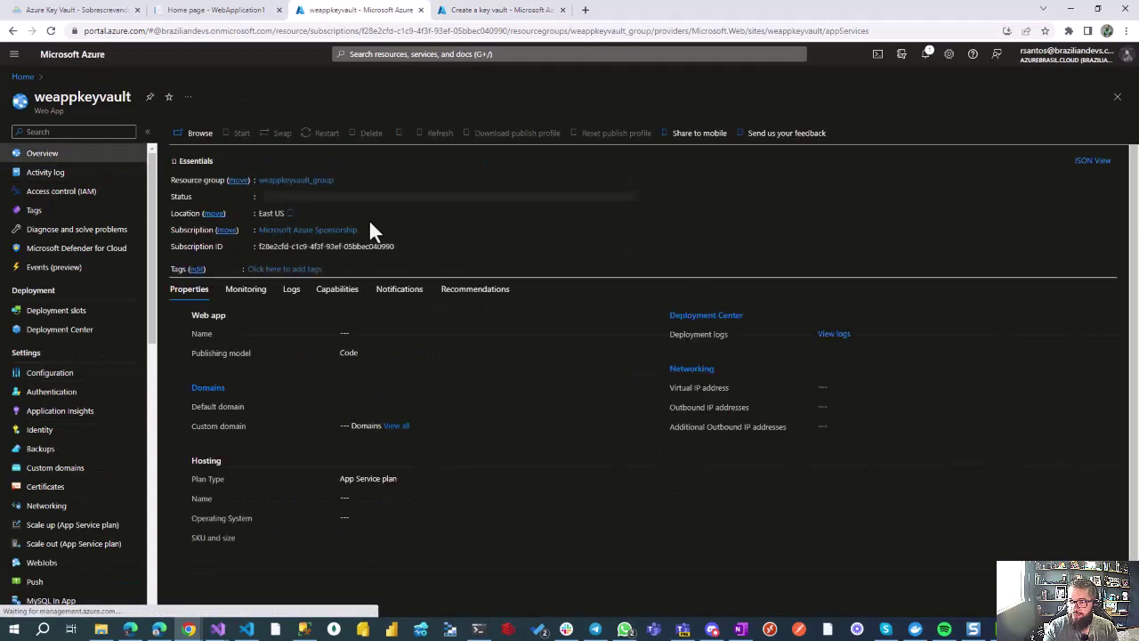
pyautogui.click(461, 10)
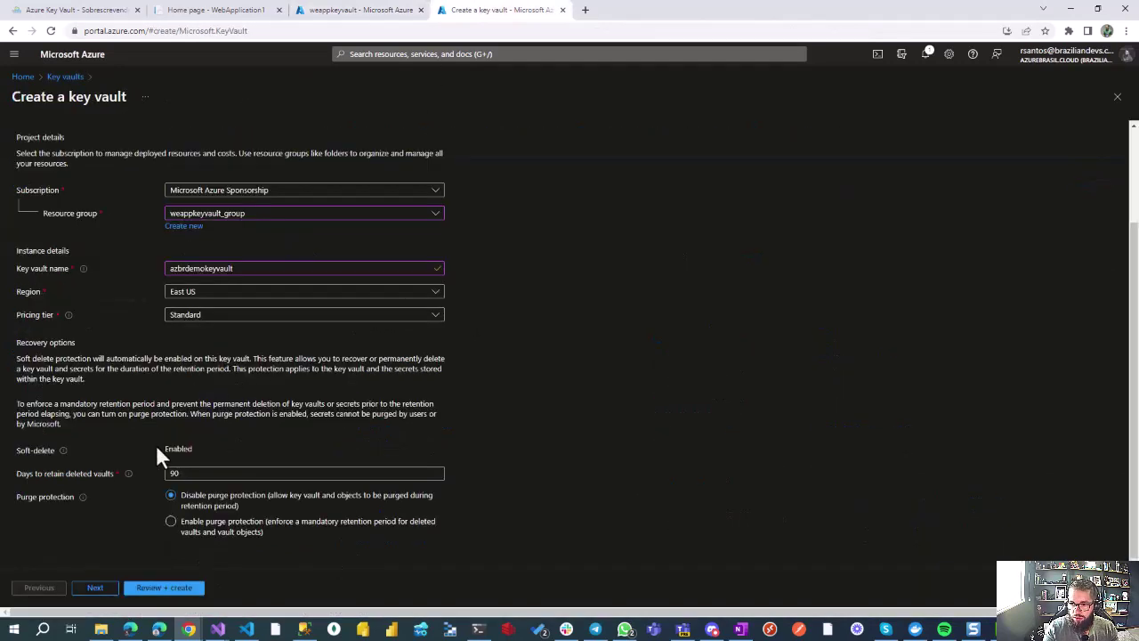
pyautogui.click(173, 589)
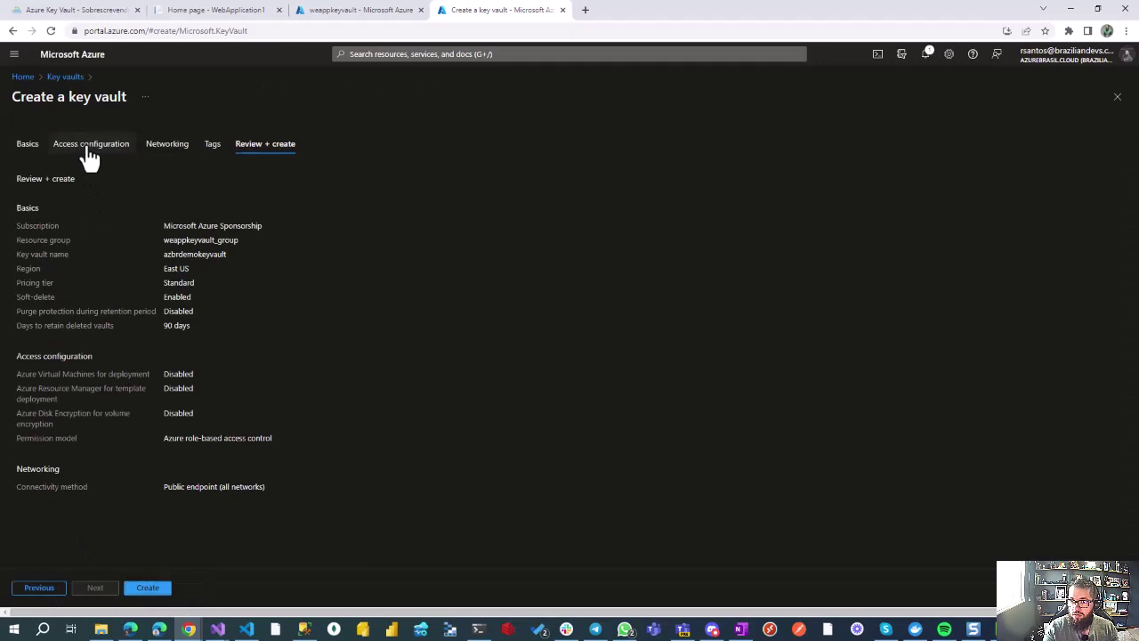
pyautogui.click(90, 153)
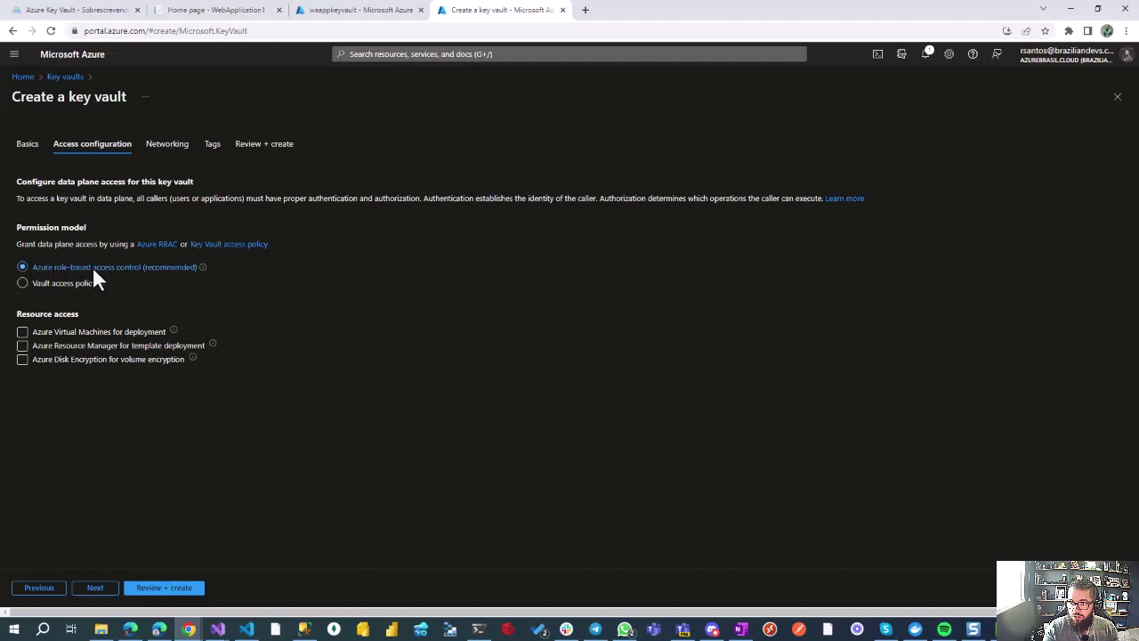
pyautogui.click(33, 291)
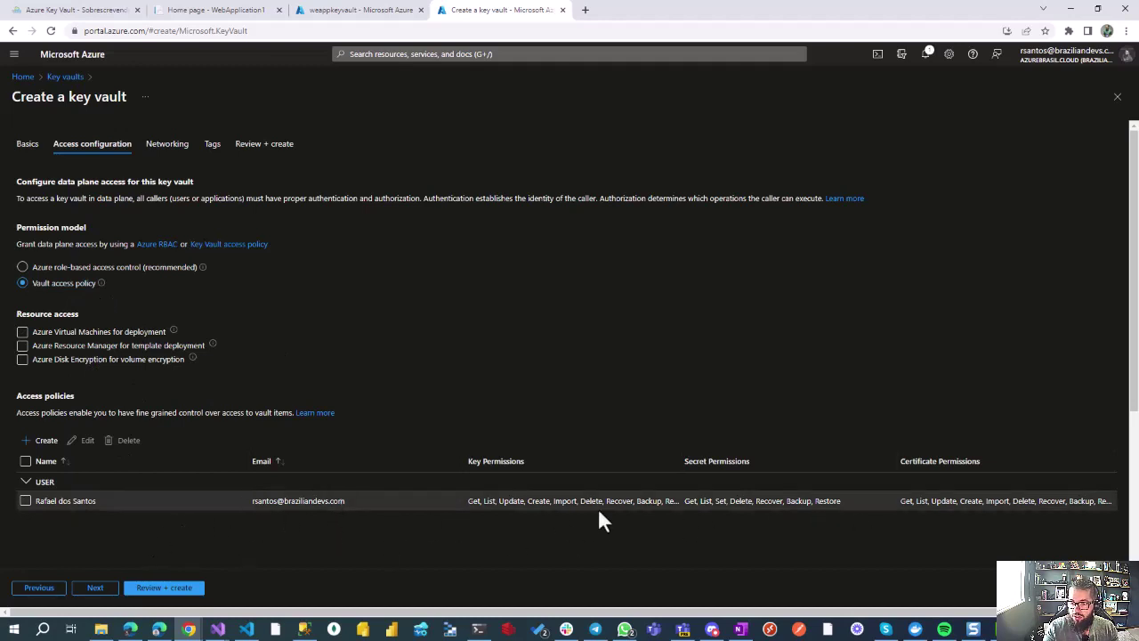
pyautogui.click(89, 590)
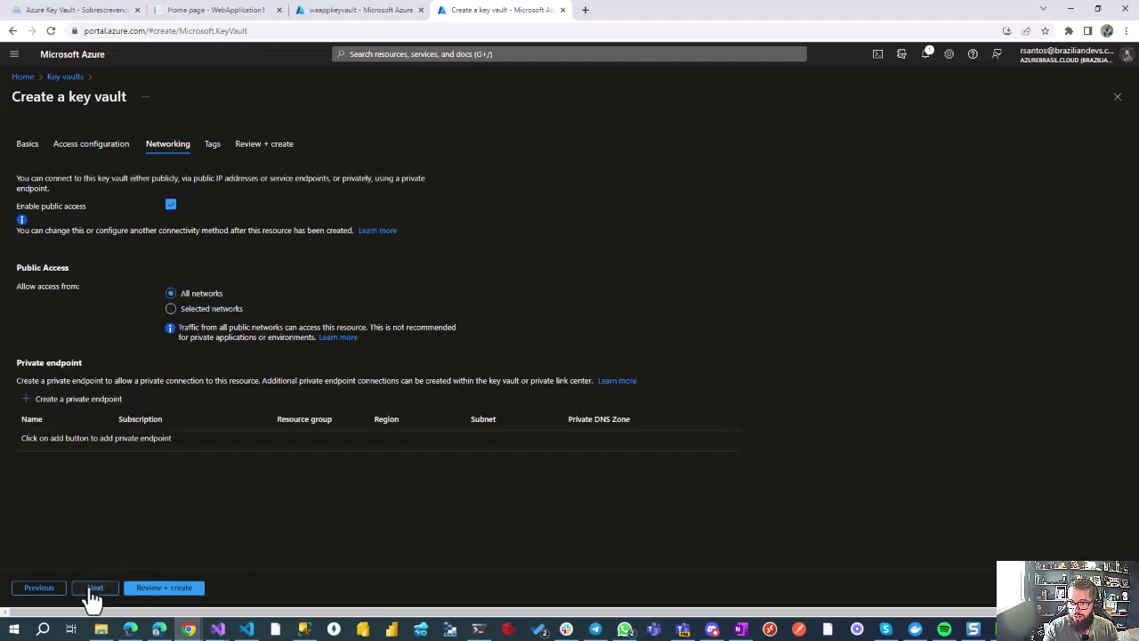
pyautogui.click(94, 587)
# Step: Review and create azbrdemokeyvault, then go to the new vault once deployment completes
pyautogui.click(162, 588)
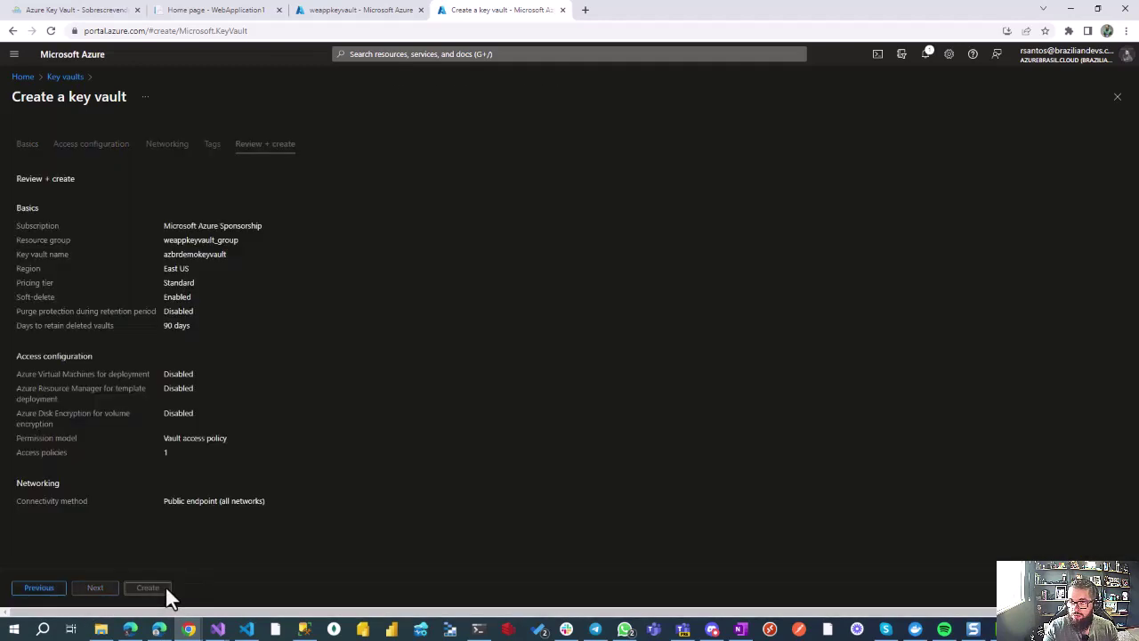
pyautogui.click(39, 589)
pyautogui.click(155, 591)
pyautogui.click(148, 591)
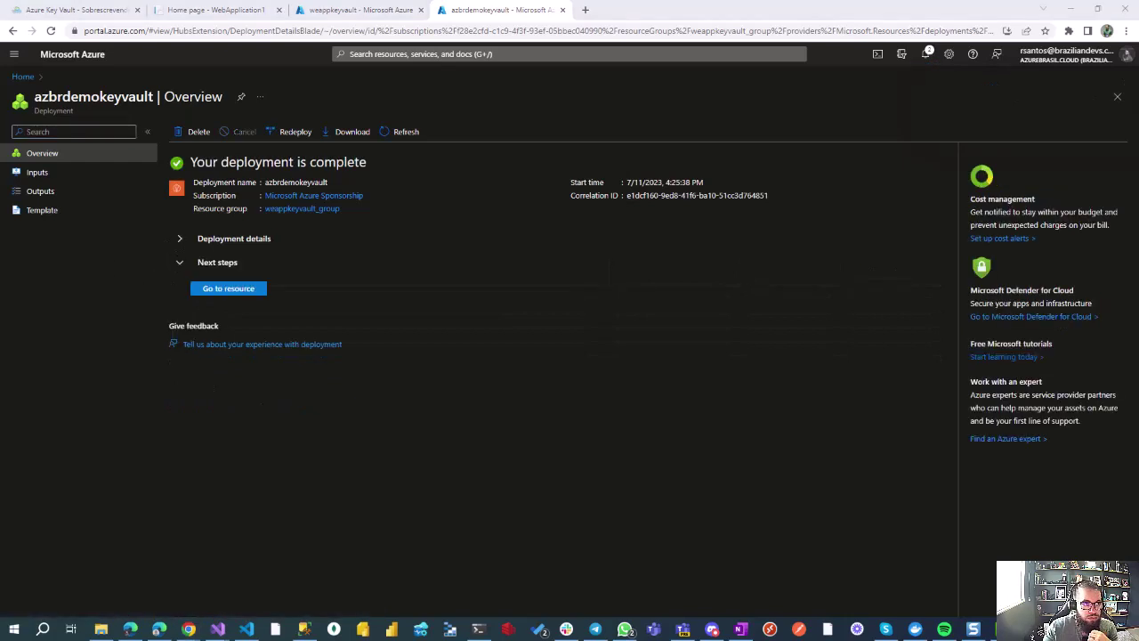
pyautogui.click(242, 288)
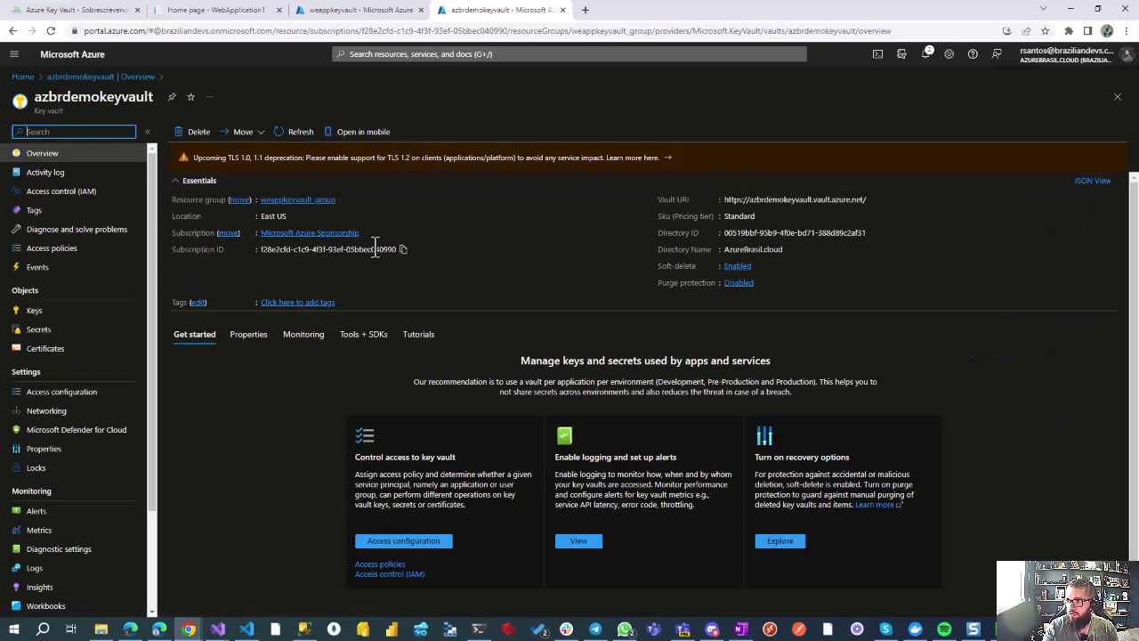
# Step: Open the vault's Secrets list under Objects, which is still empty
pyautogui.click(369, 294)
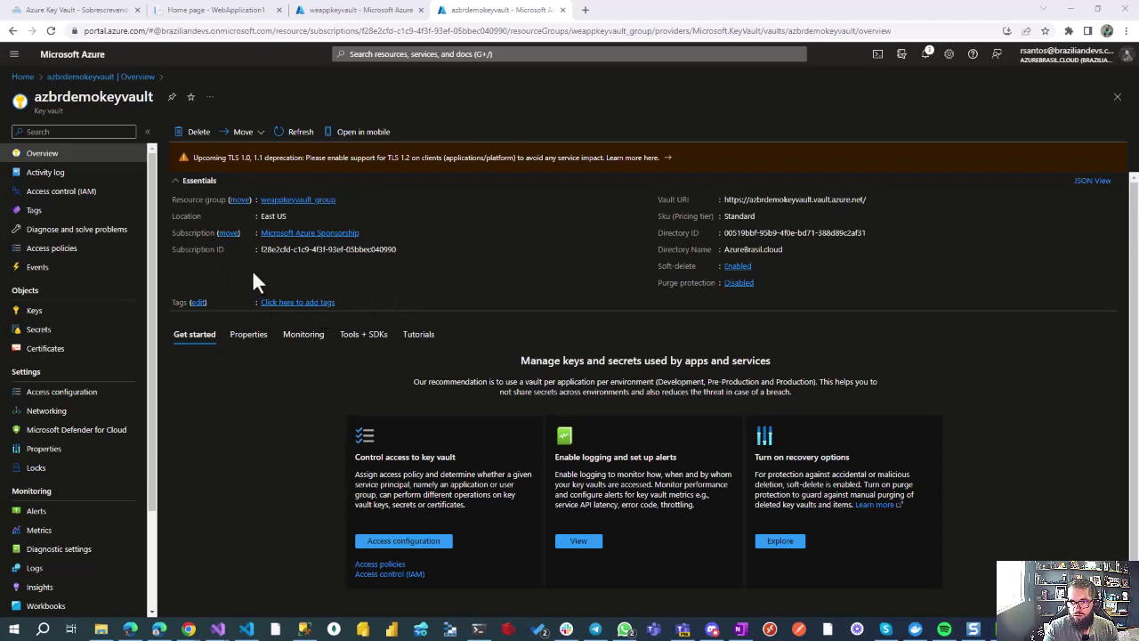
pyautogui.click(40, 329)
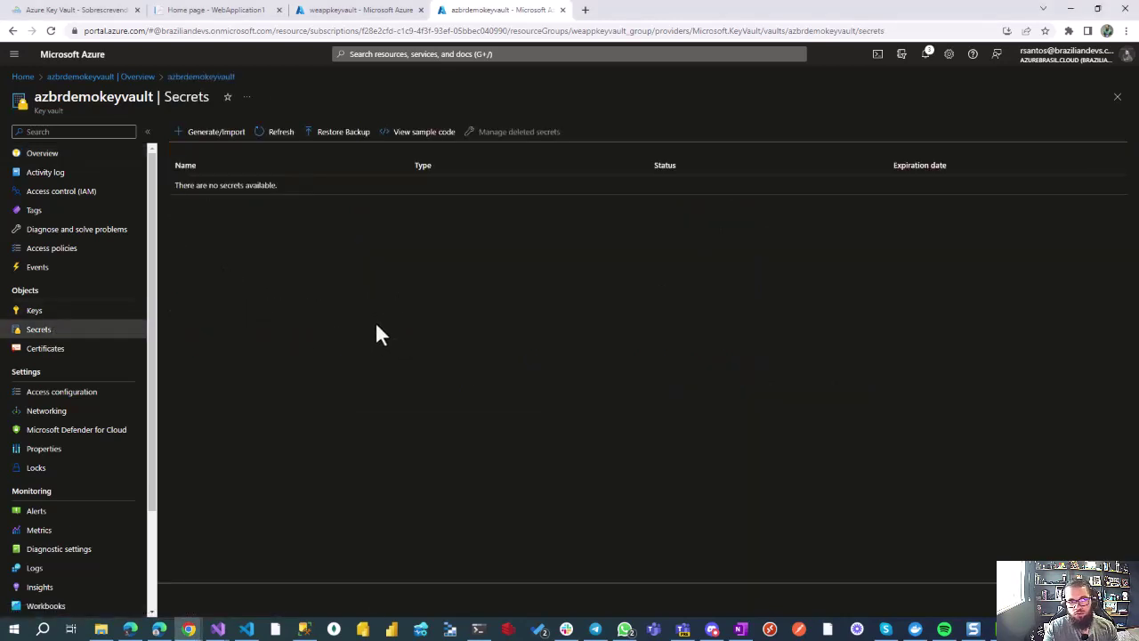
# Step: Start a Generate/Import secret with Upload options set to Manual
pyautogui.click(227, 134)
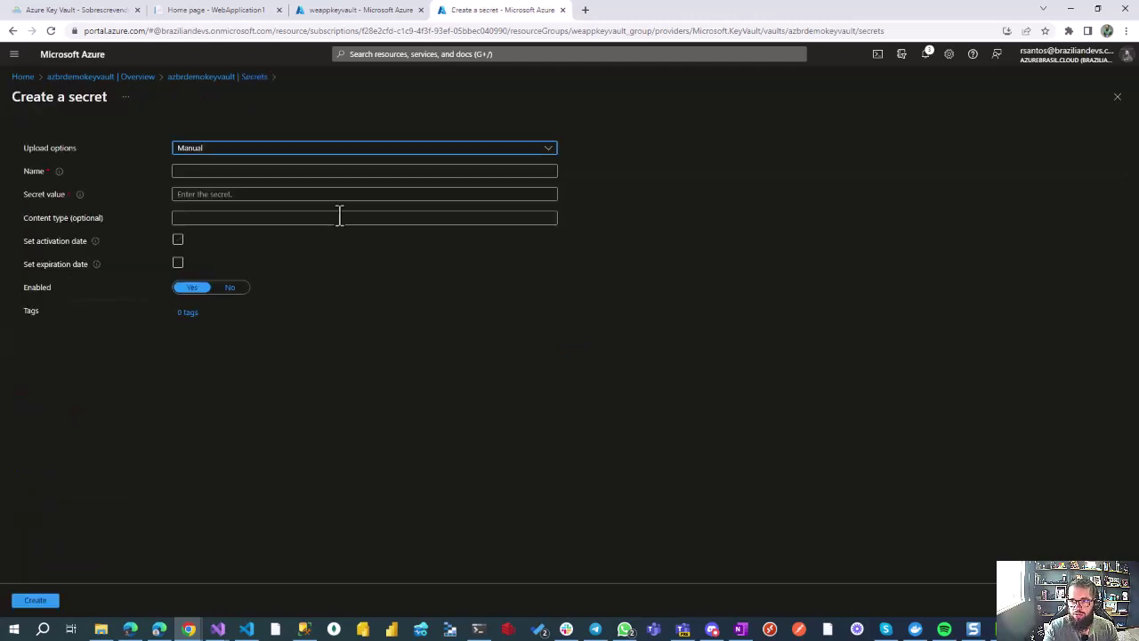
pyautogui.click(267, 149)
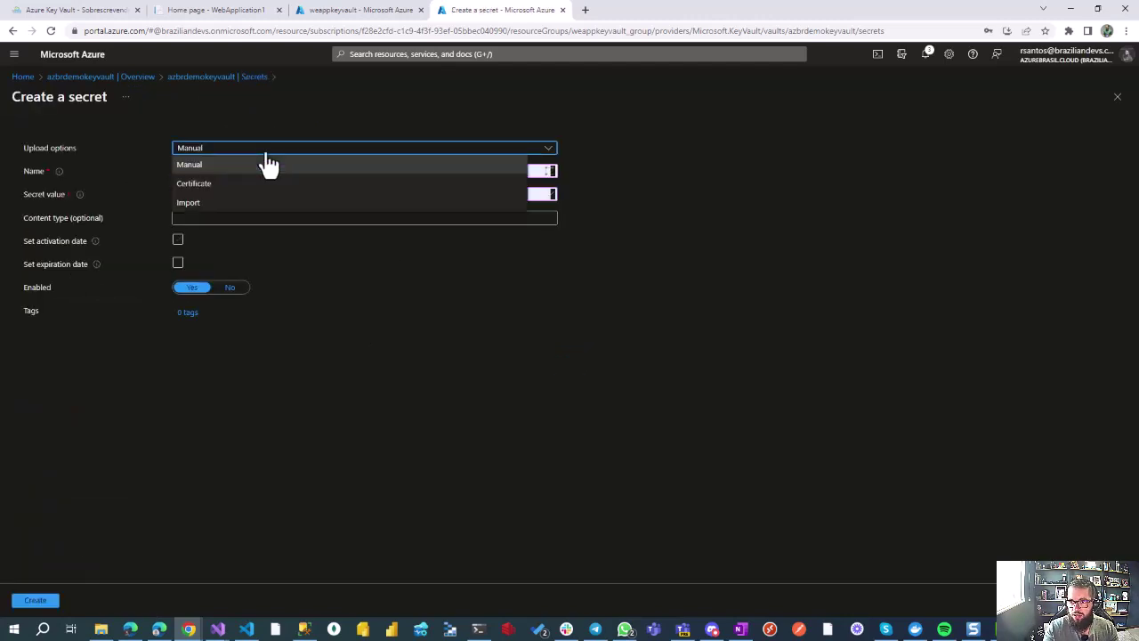
pyautogui.click(269, 165)
pyautogui.press('Tab')
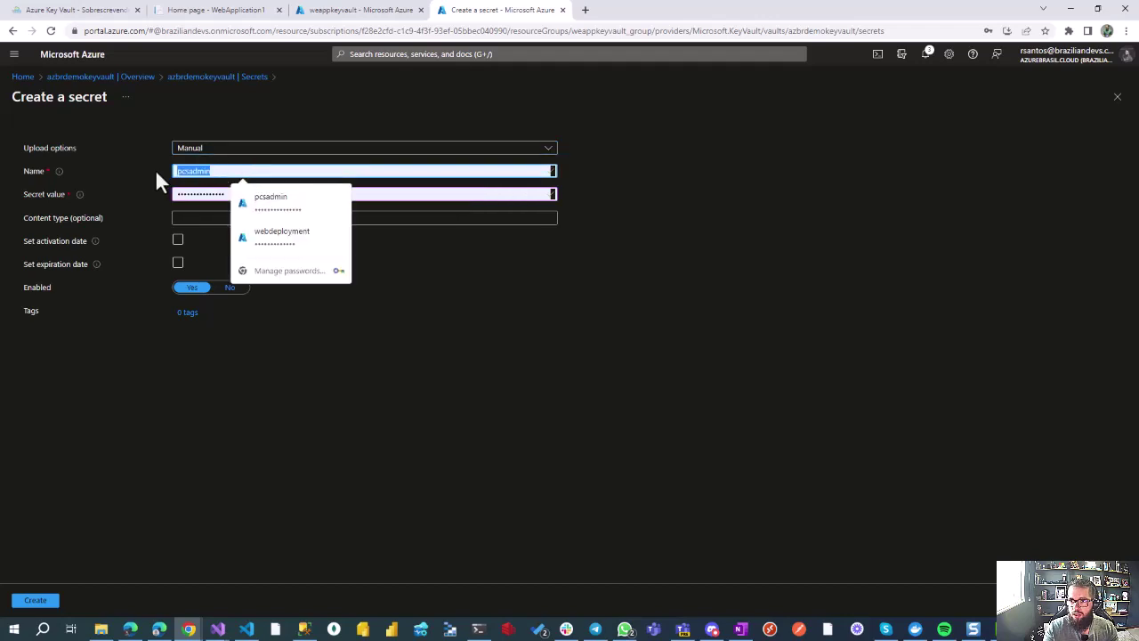
pyautogui.click(342, 10)
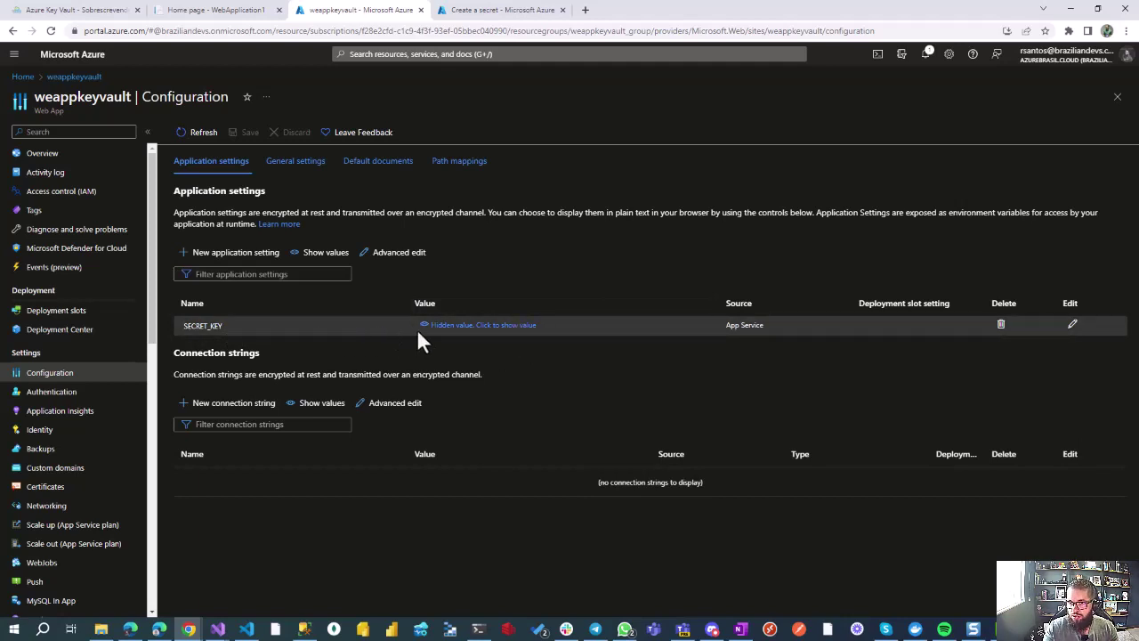
pyautogui.click(534, 12)
# Step: Name the secret MinhaChaveSegura, enter its secret value and create it
pyautogui.moveTo(233, 172); pyautogui.dragTo(158, 175)
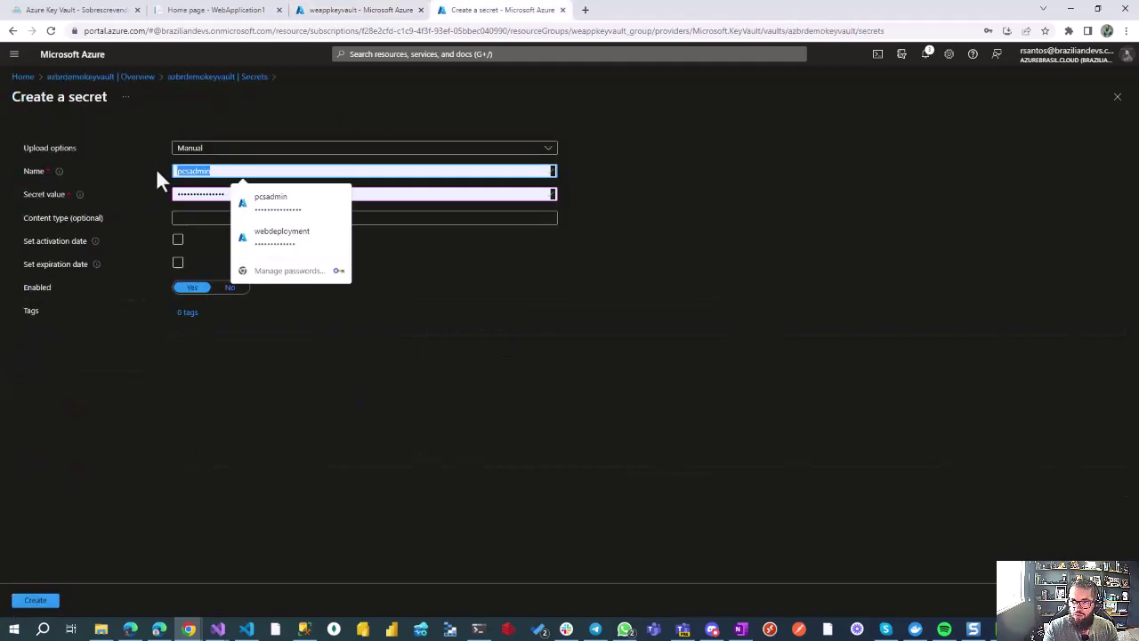
pyautogui.write('M')
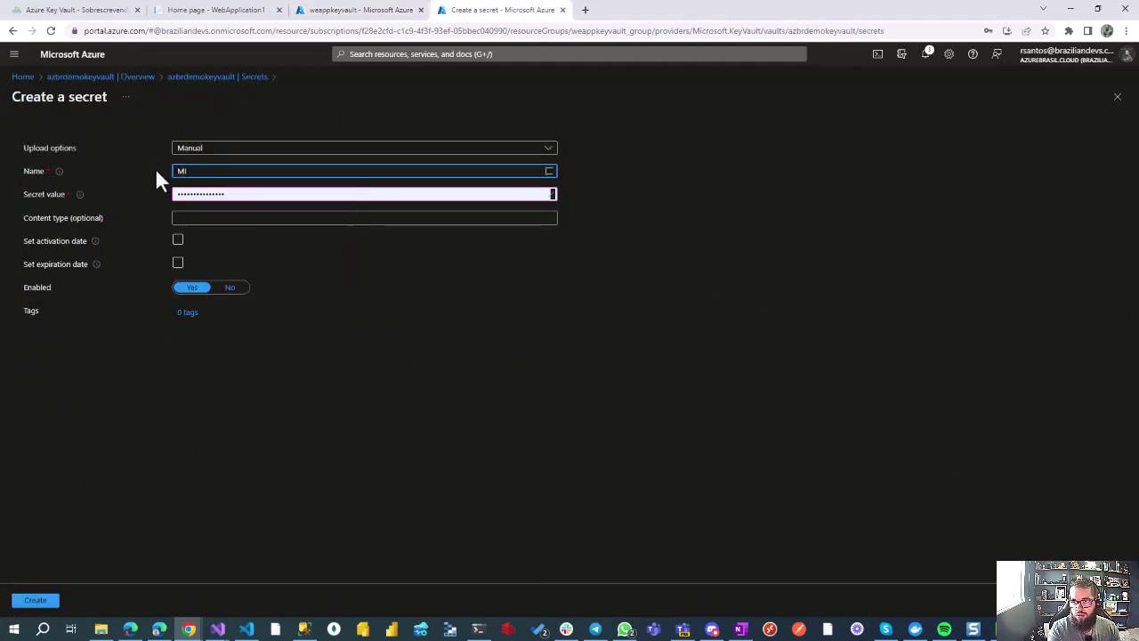
pyautogui.write('inhaC')
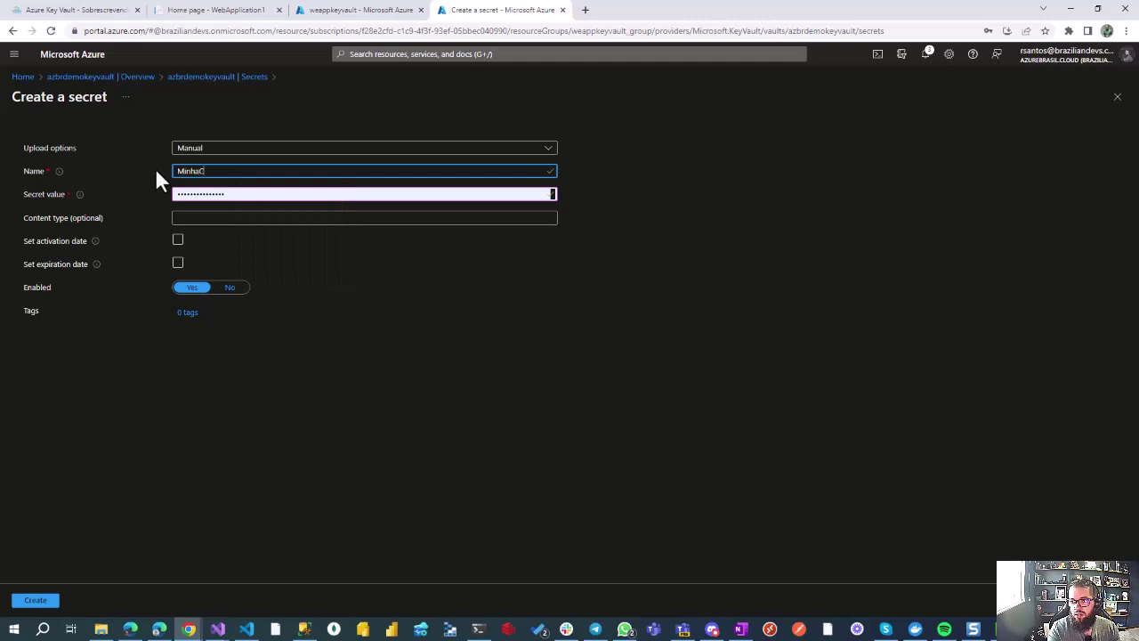
pyautogui.write('haveSegura')
pyautogui.press('Tab')
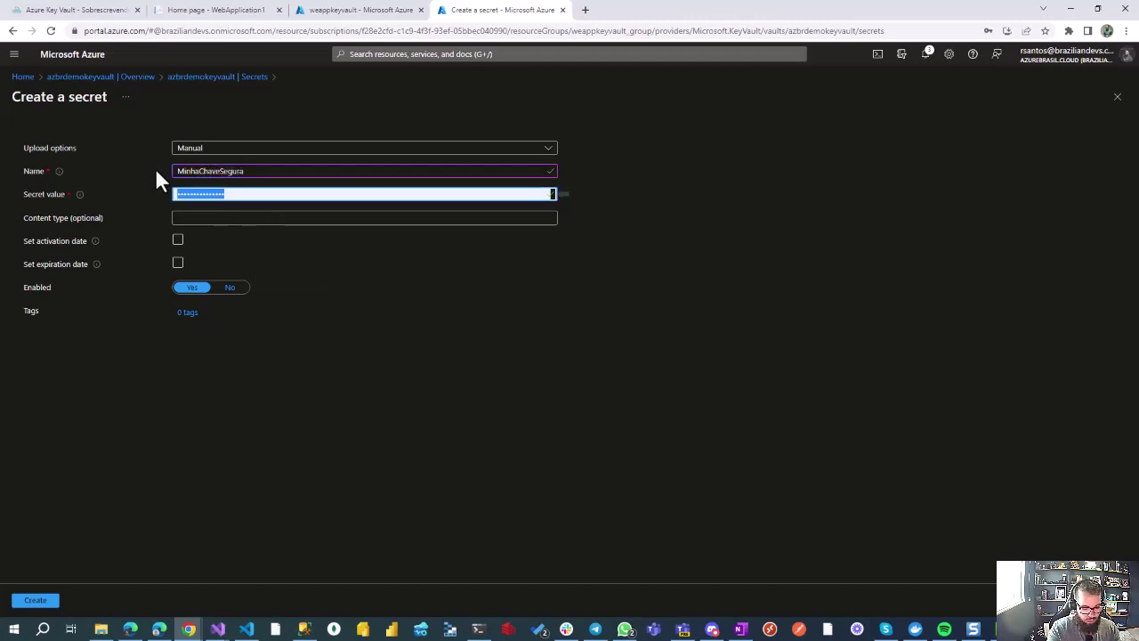
pyautogui.write('•••')
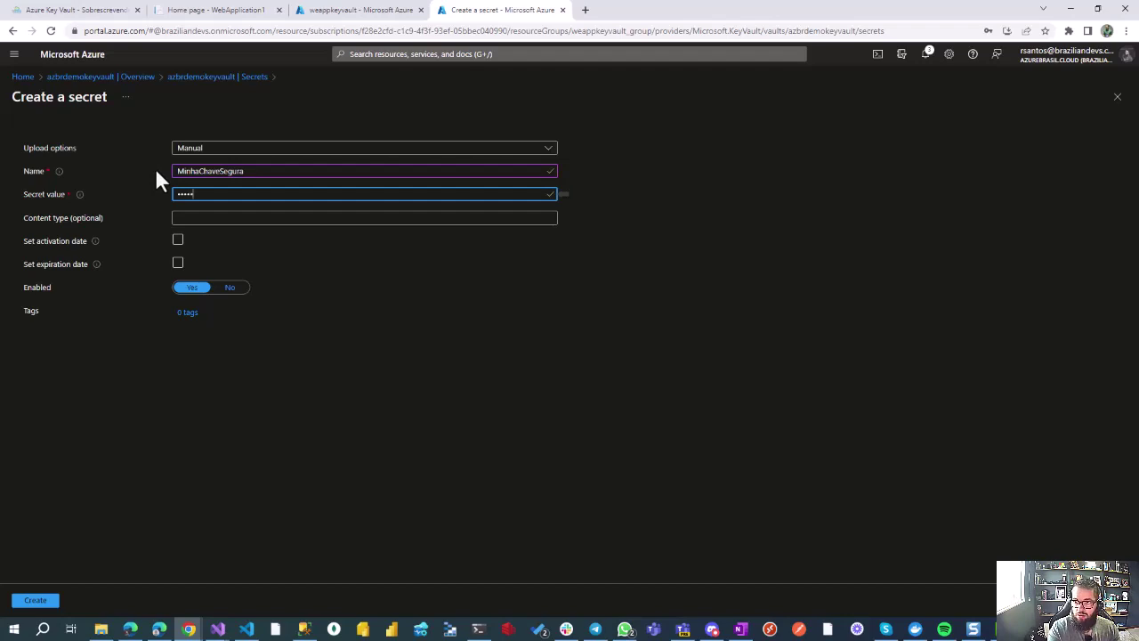
pyautogui.press('BackSpace')
pyautogui.press('BackSpace')
pyautogui.press('BackSpace')
pyautogui.press('BackSpace')
pyautogui.press('BackSpace')
pyautogui.write('••')
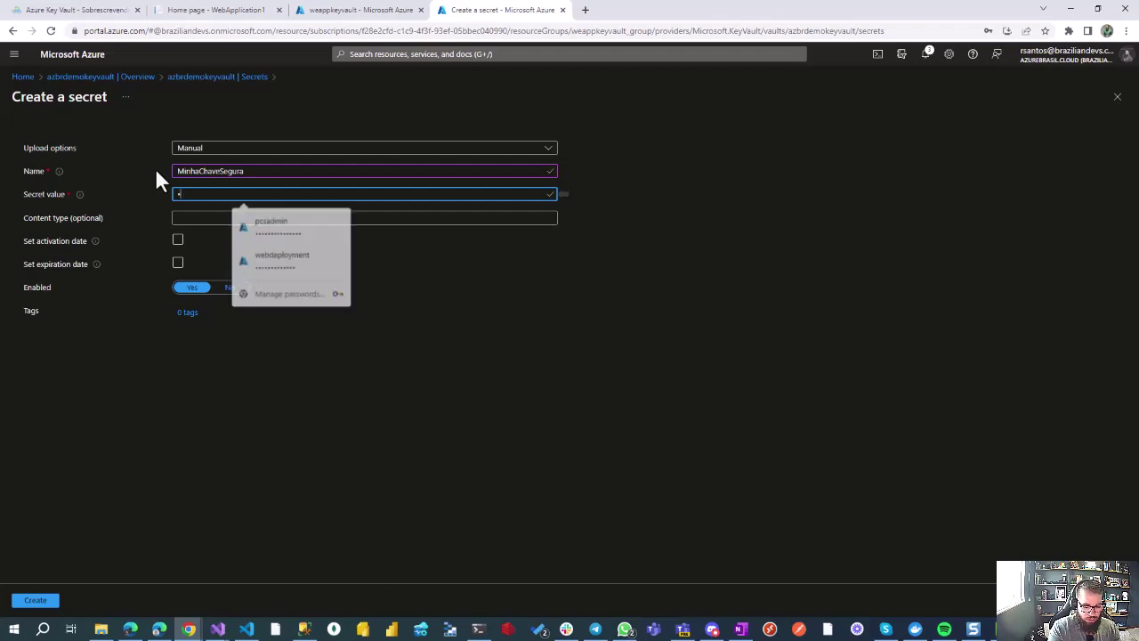
pyautogui.write('••')
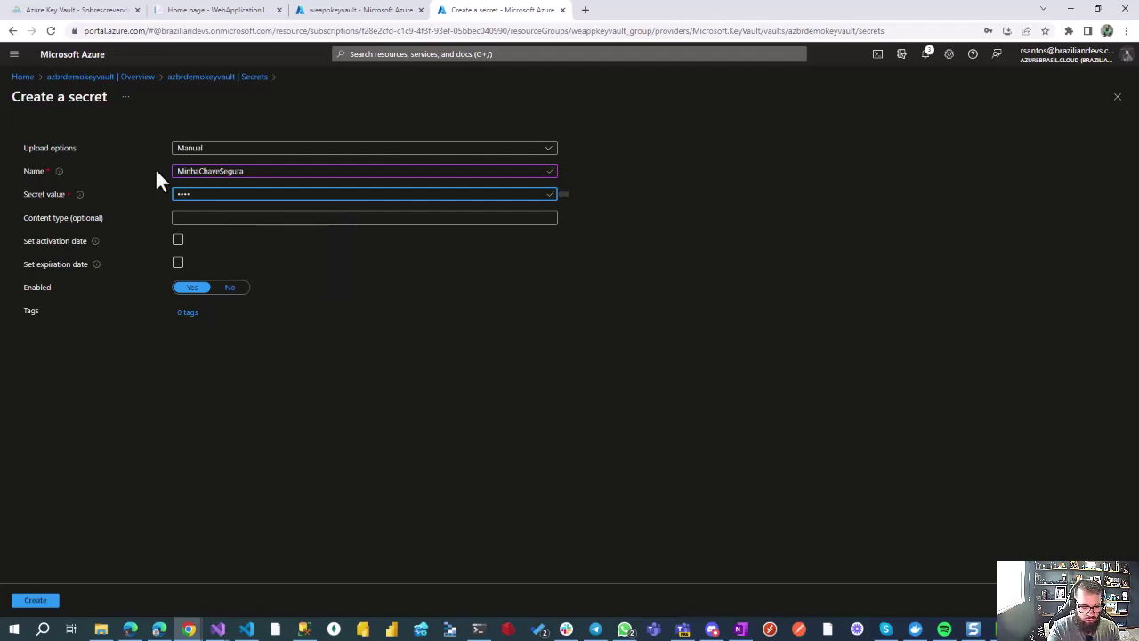
pyautogui.write('•••••••••')
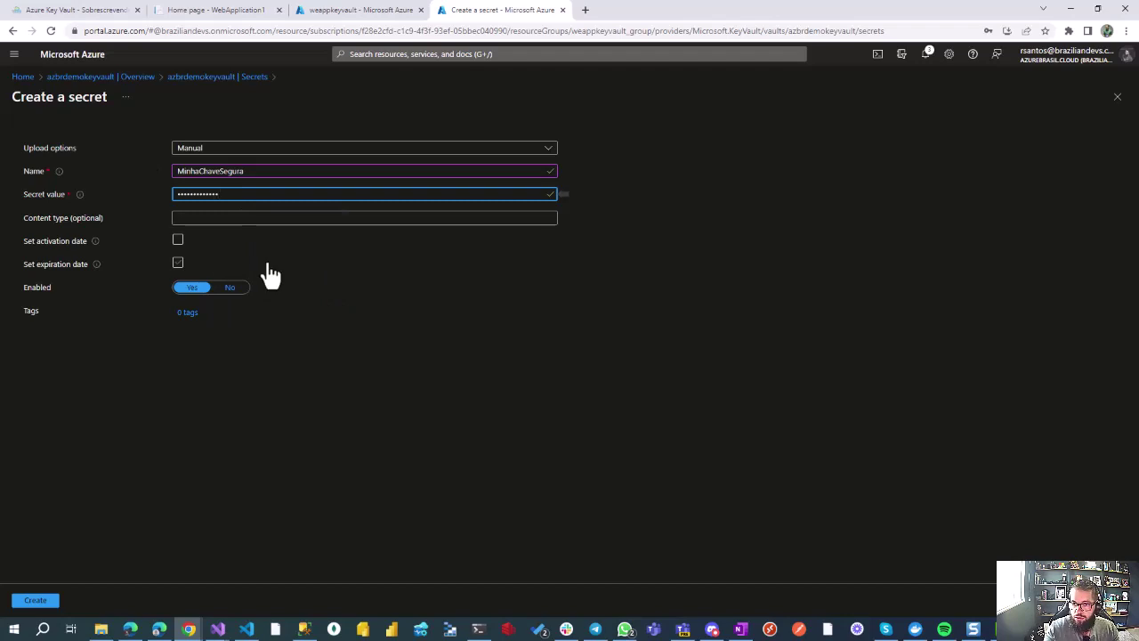
pyautogui.click(36, 601)
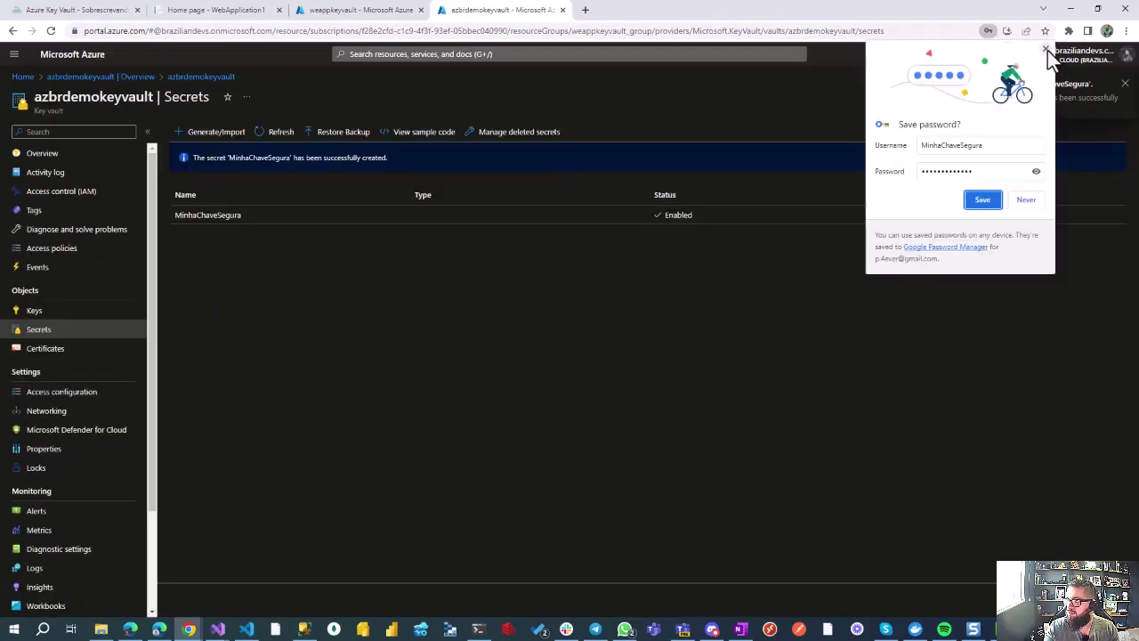
# Step: Open MinhaChaveSegura's current version and copy its Secret Identifier URL
pyautogui.click(1046, 49)
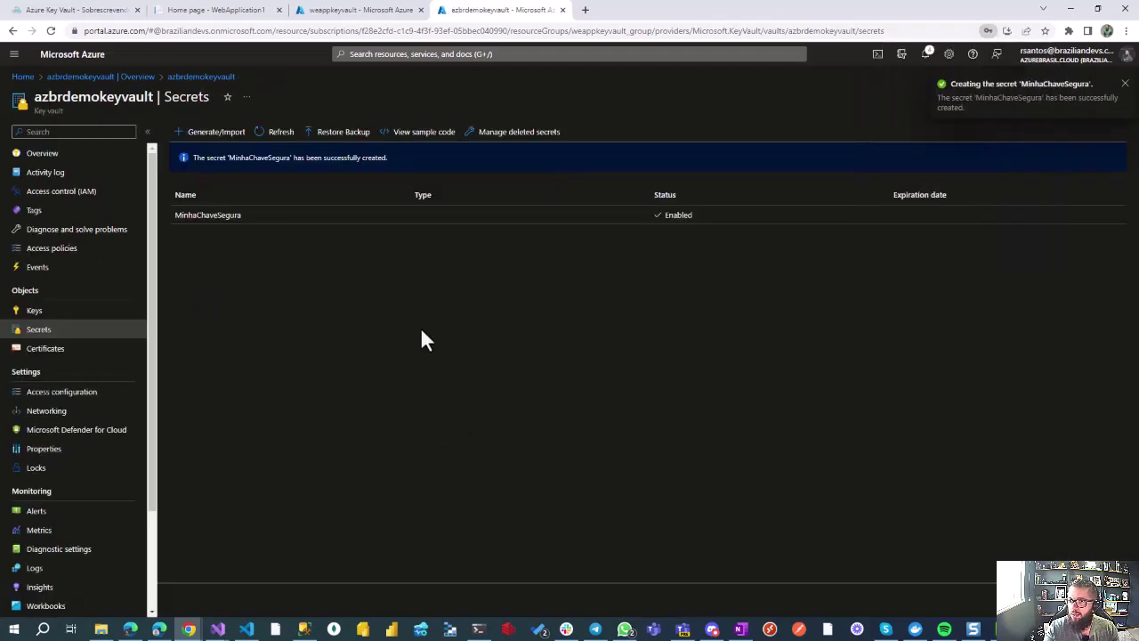
pyautogui.click(275, 227)
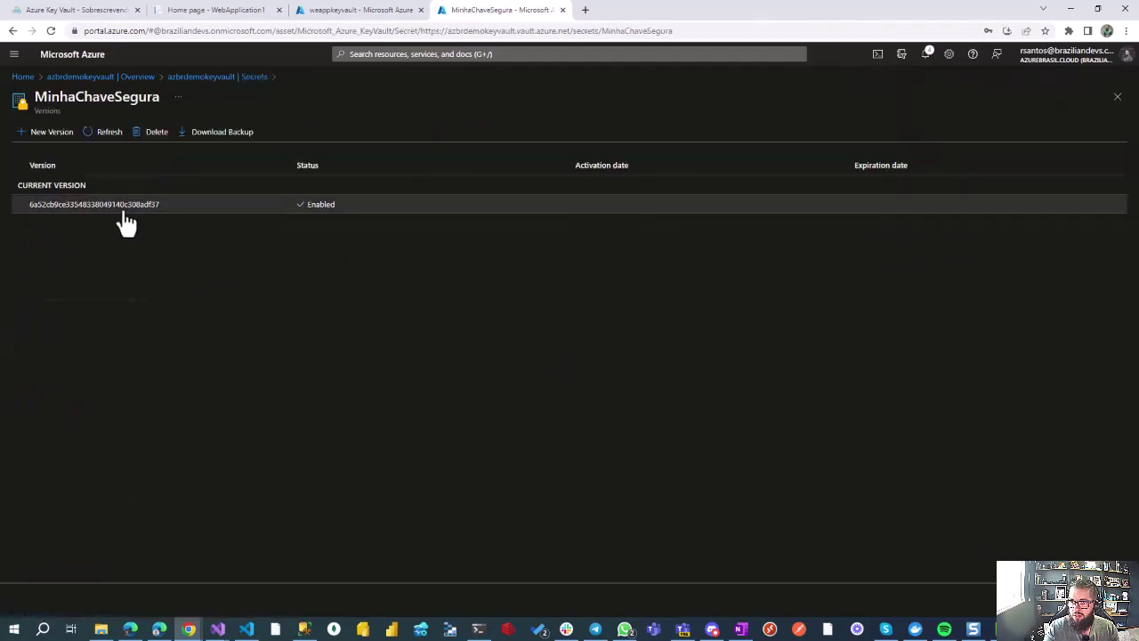
pyautogui.click(120, 221)
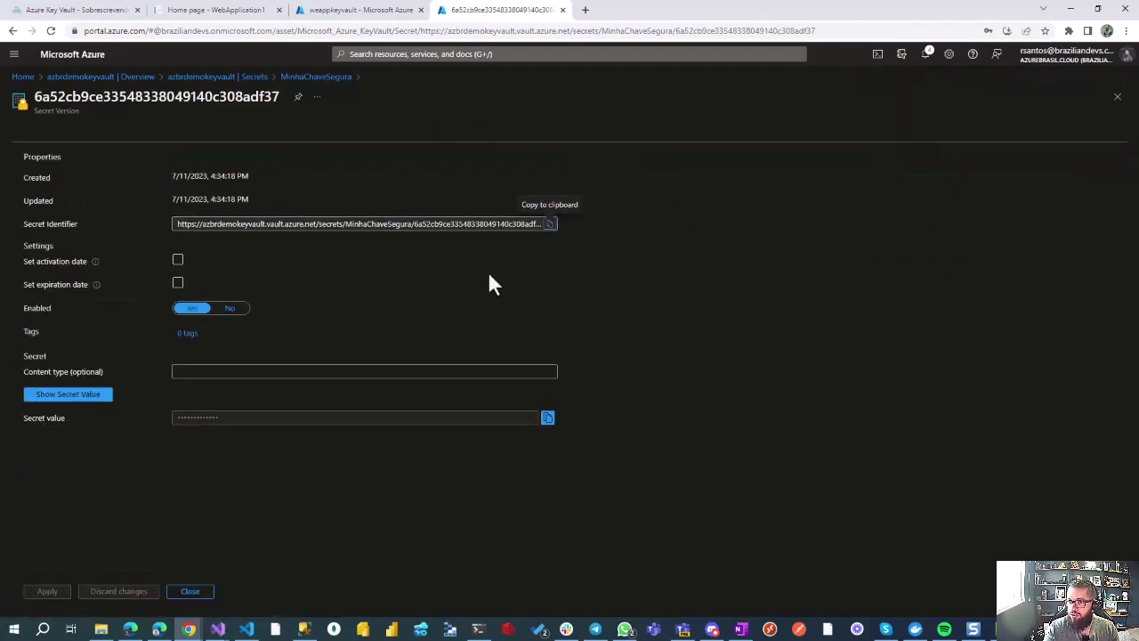
pyautogui.click(191, 227)
pyautogui.moveTo(195, 226); pyautogui.dragTo(542, 228)
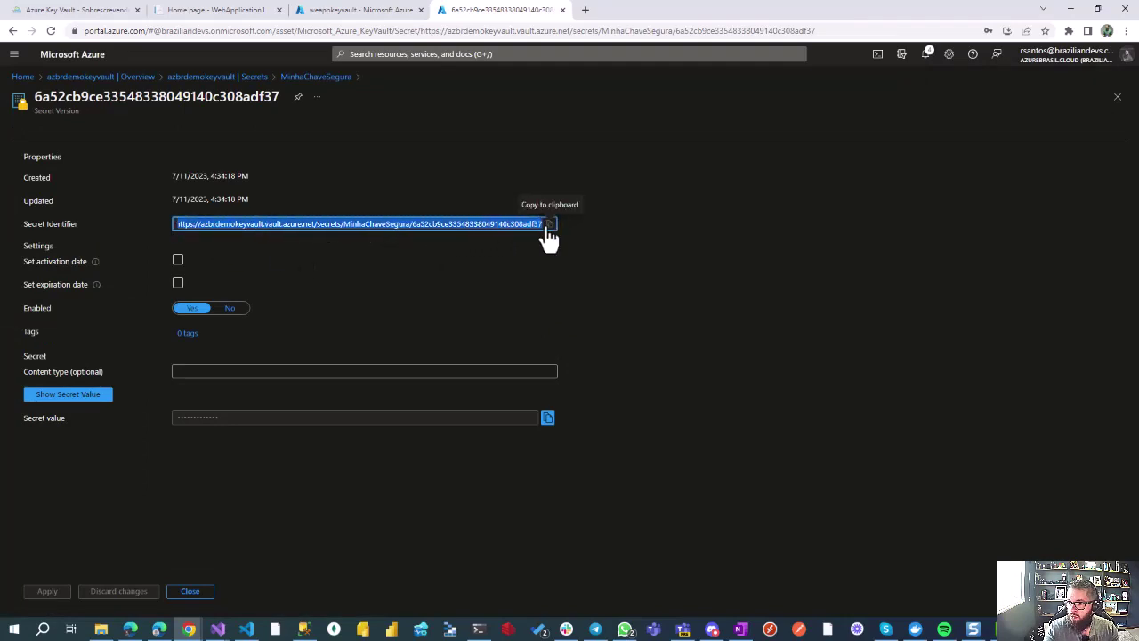
pyautogui.click(481, 271)
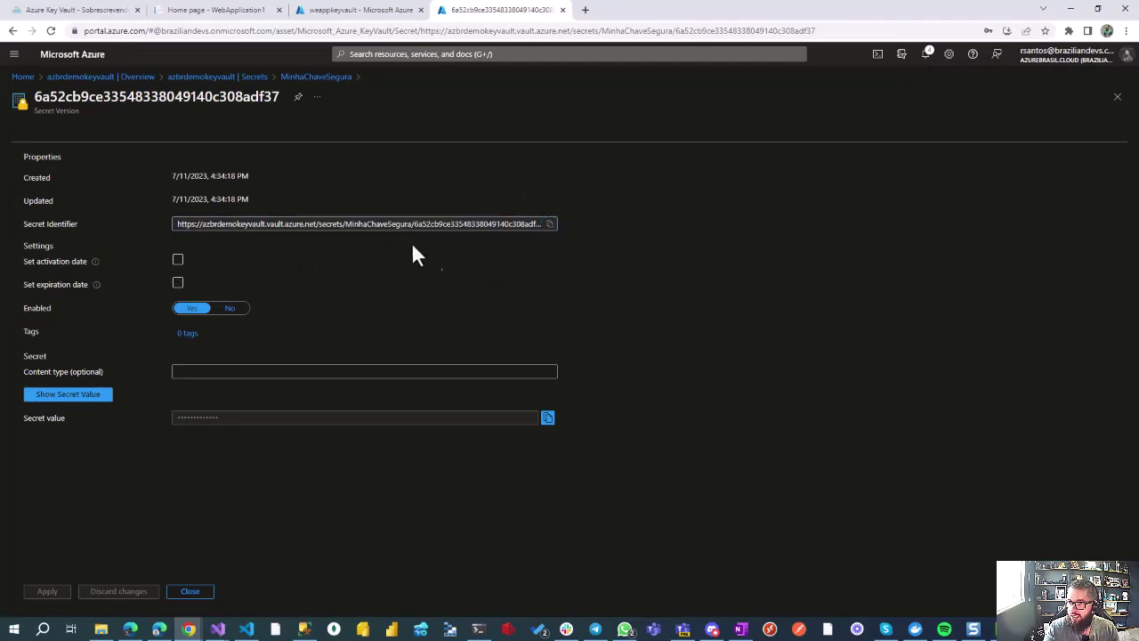
pyautogui.click(552, 233)
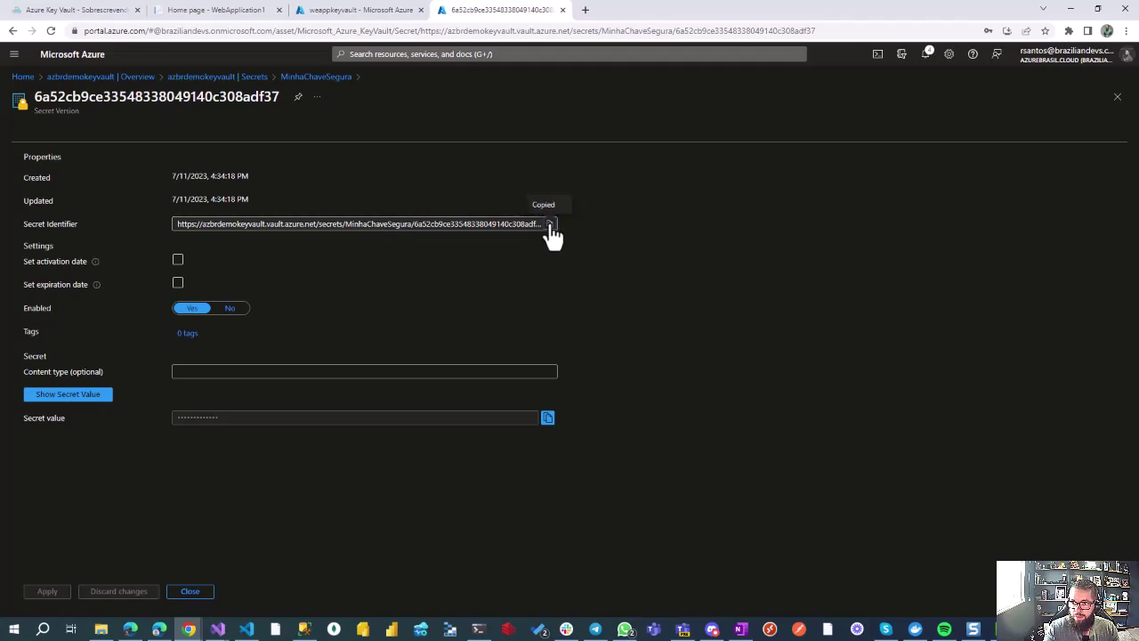
# Step: Reveal and re-hide the secret value, then move to the weappkeyvault Configuration tab
pyautogui.click(74, 400)
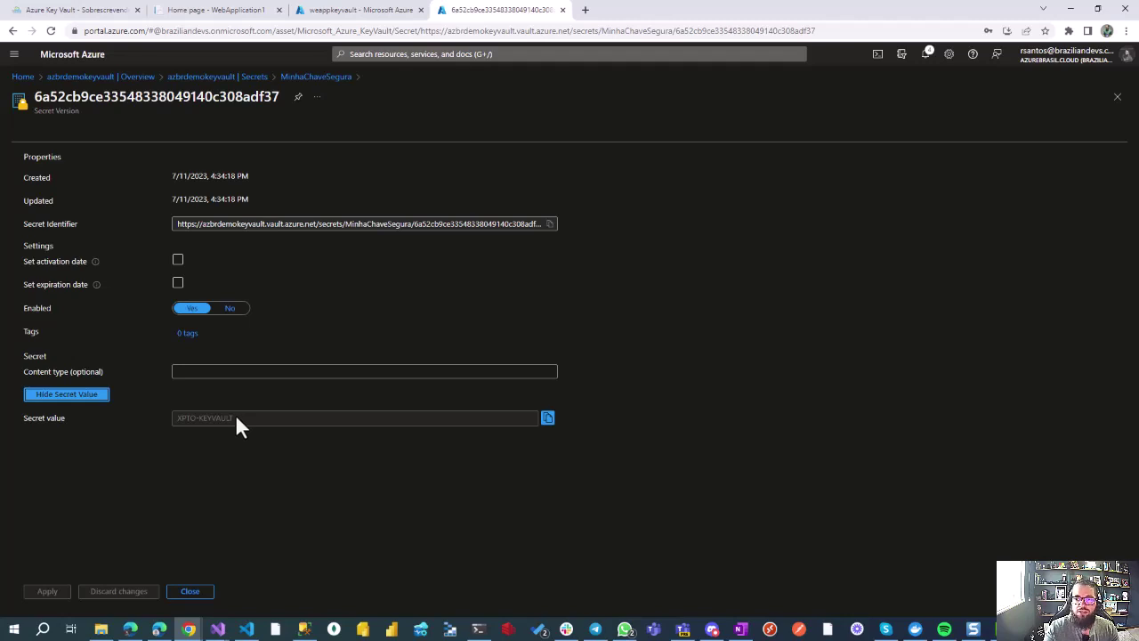
pyautogui.click(100, 397)
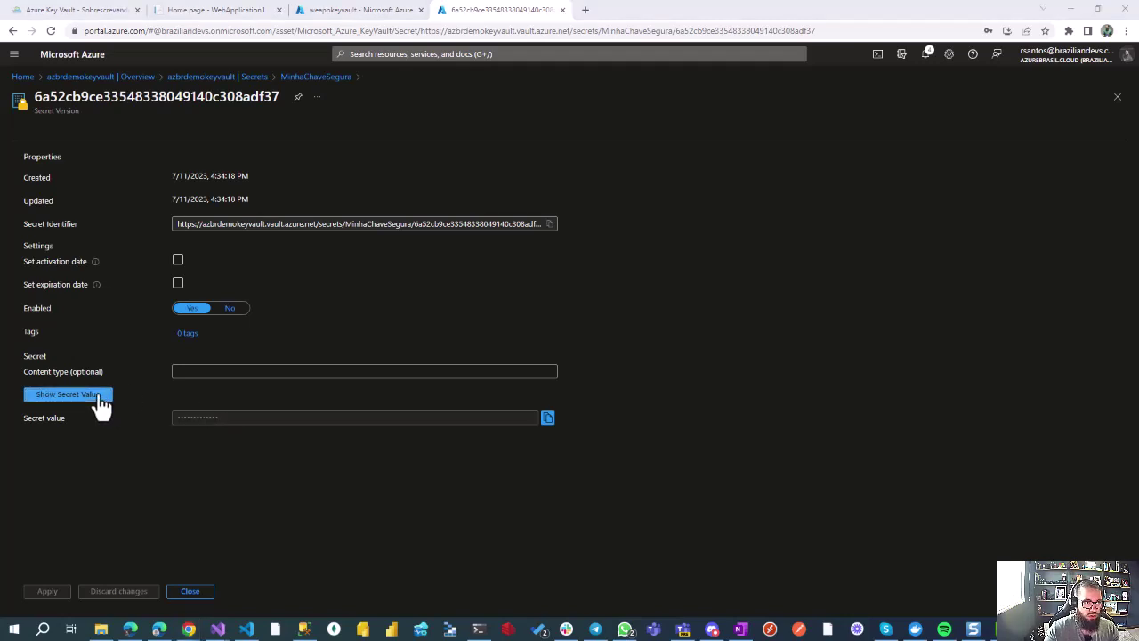
pyautogui.click(749, 284)
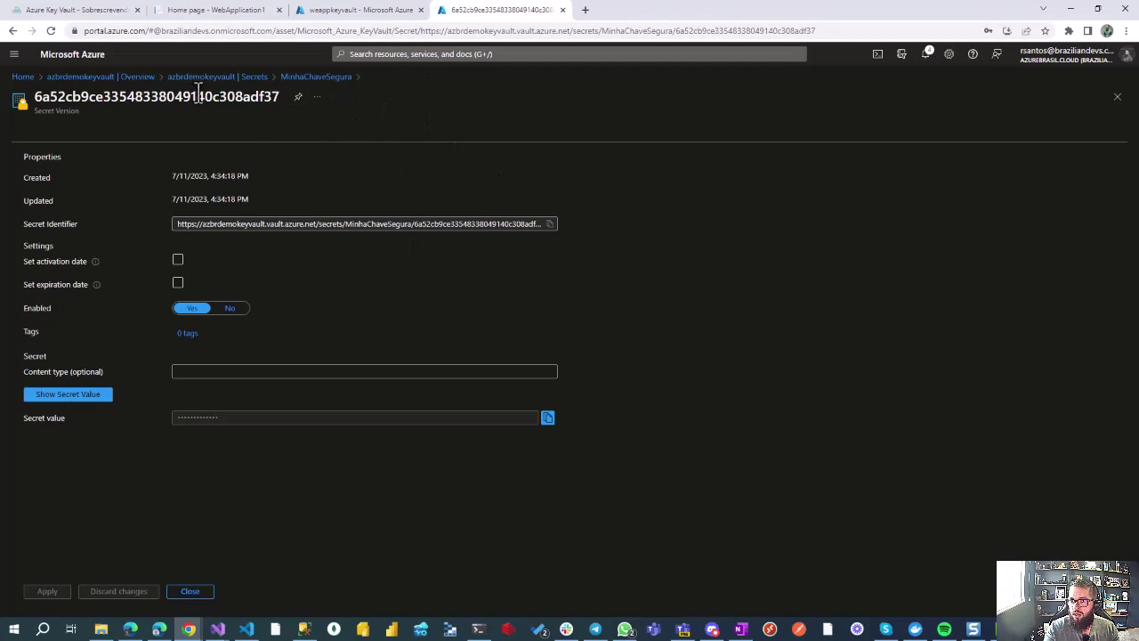
pyautogui.click(348, 18)
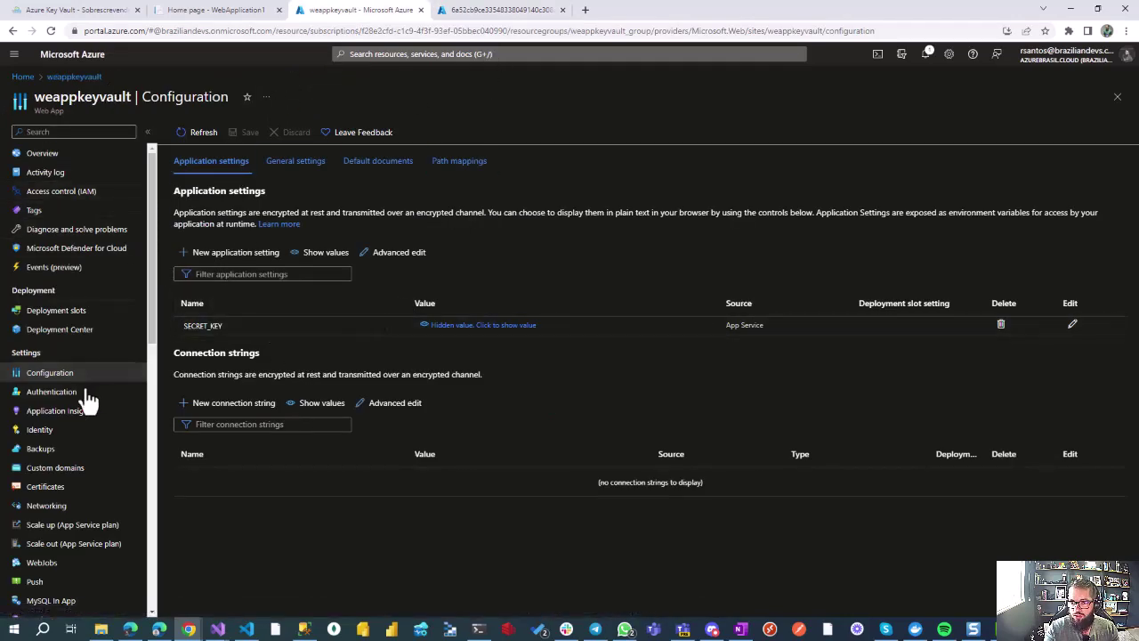
# Step: Turn weappkeyvault's system-assigned identity On, save and confirm, then return to the secret tab
pyautogui.click(70, 430)
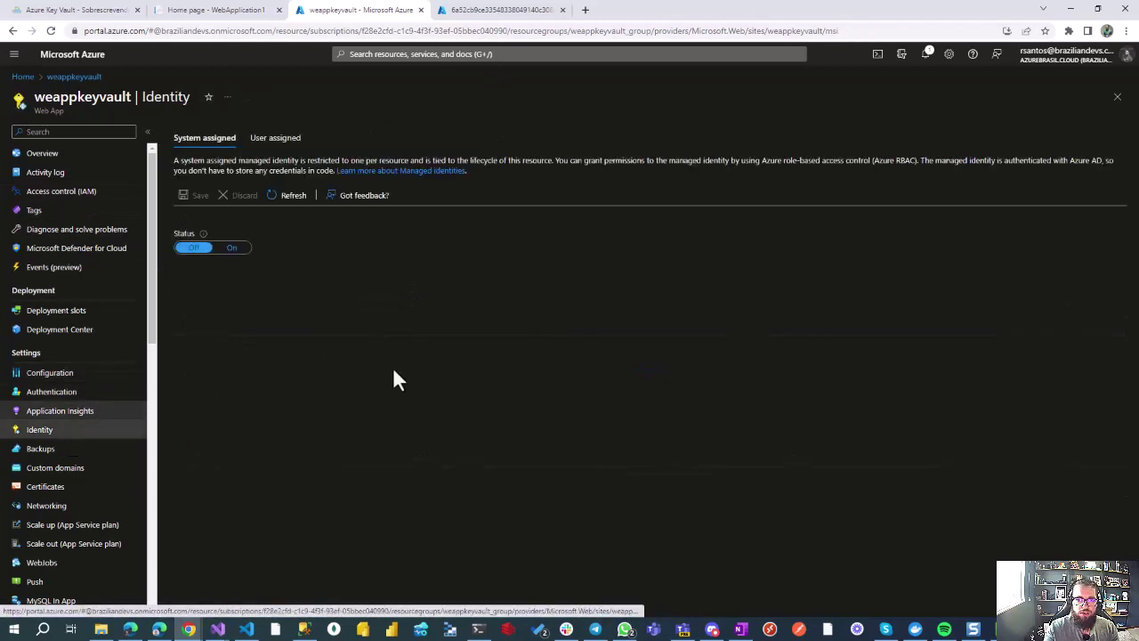
pyautogui.click(231, 248)
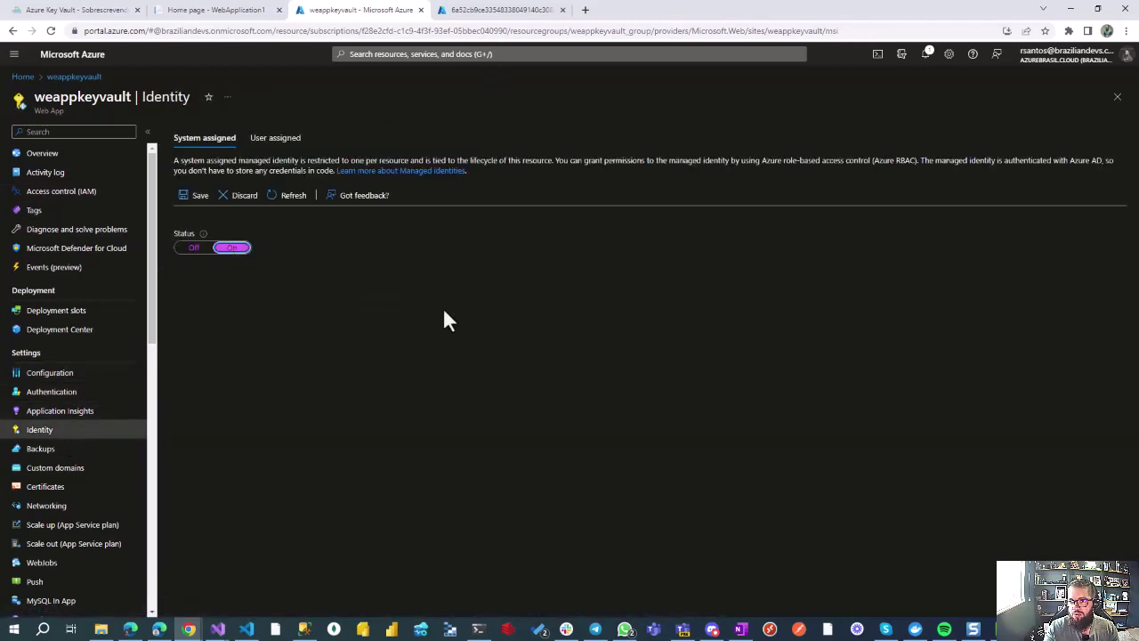
pyautogui.click(194, 196)
pyautogui.click(193, 174)
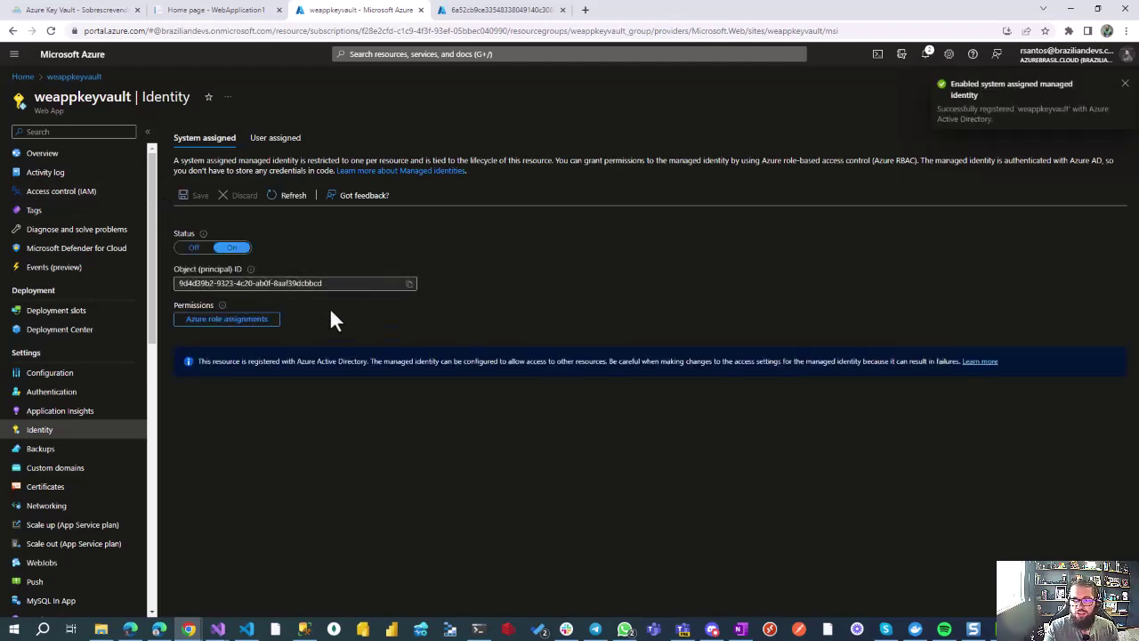
pyautogui.doubleClick(105, 100)
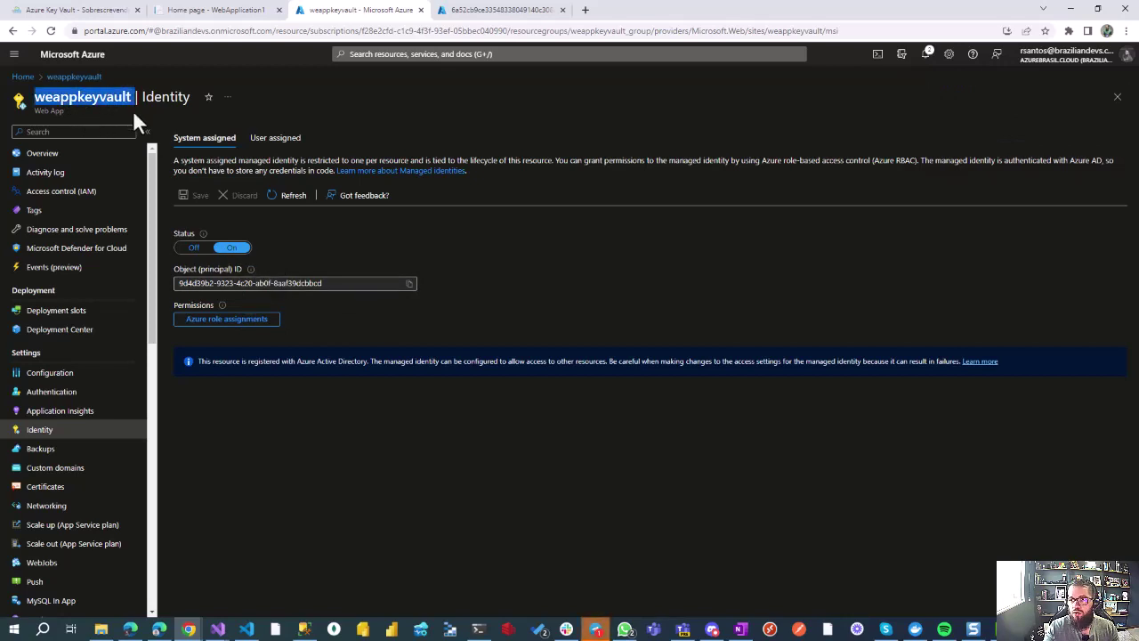
pyautogui.click(498, 9)
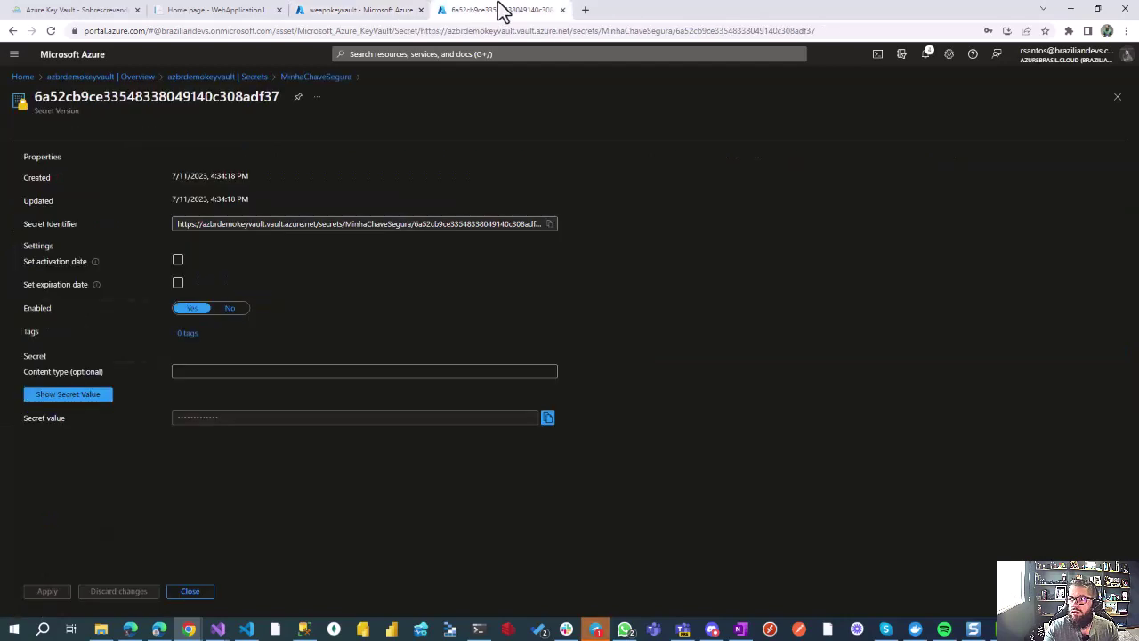
# Step: Go from the azbrdemokeyvault deployment to the vault's access configuration and its access policies
pyautogui.click(122, 78)
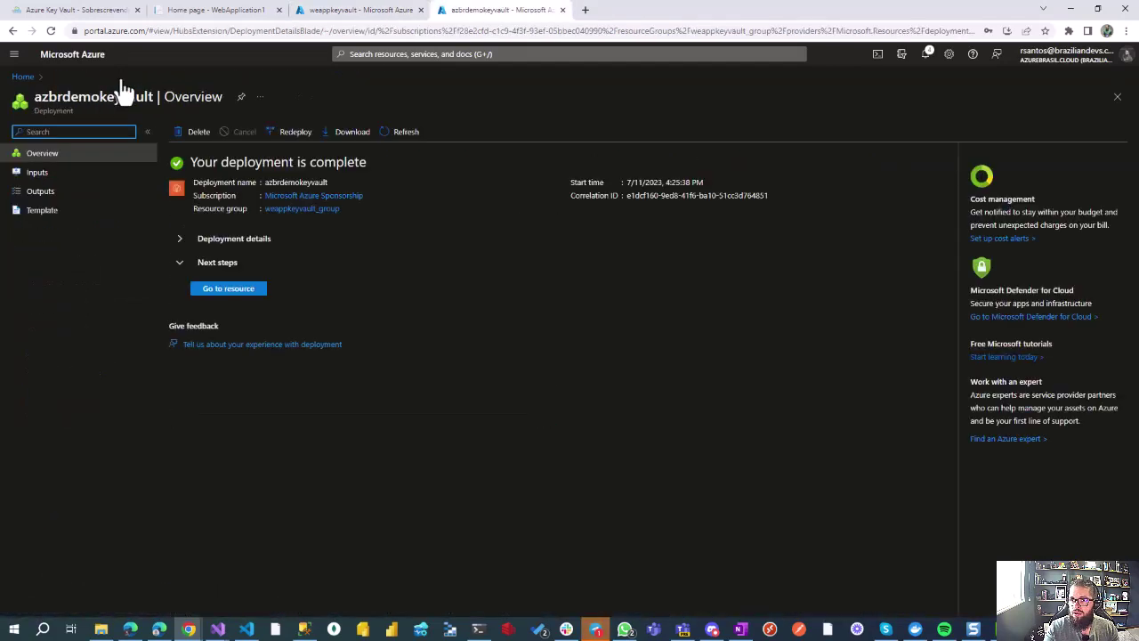
pyautogui.click(224, 289)
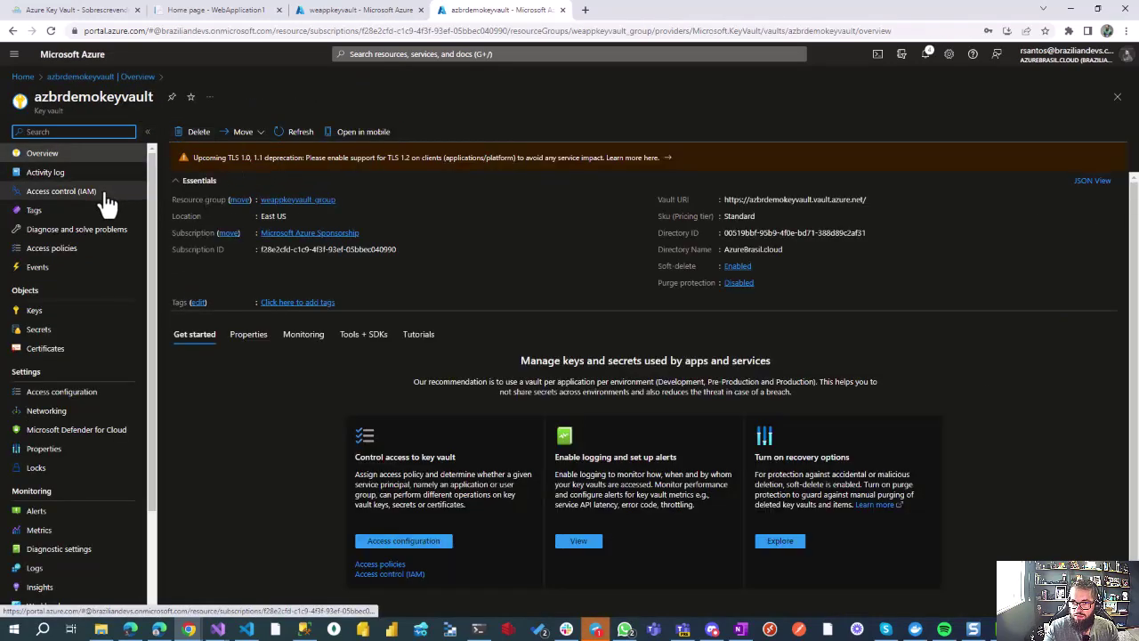
pyautogui.click(93, 399)
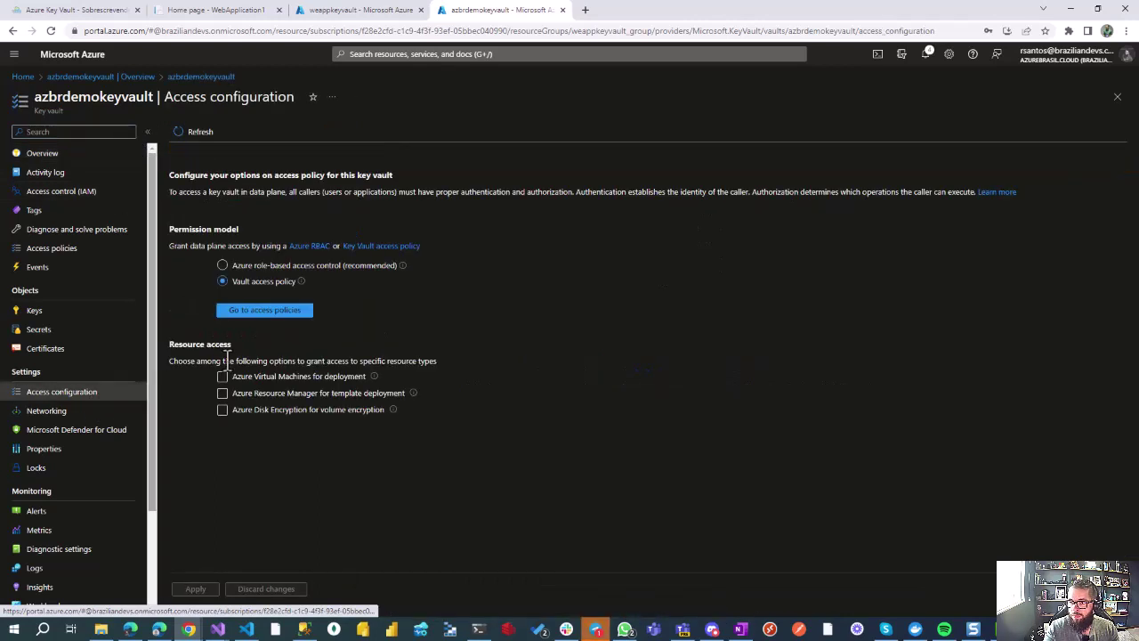
pyautogui.click(287, 310)
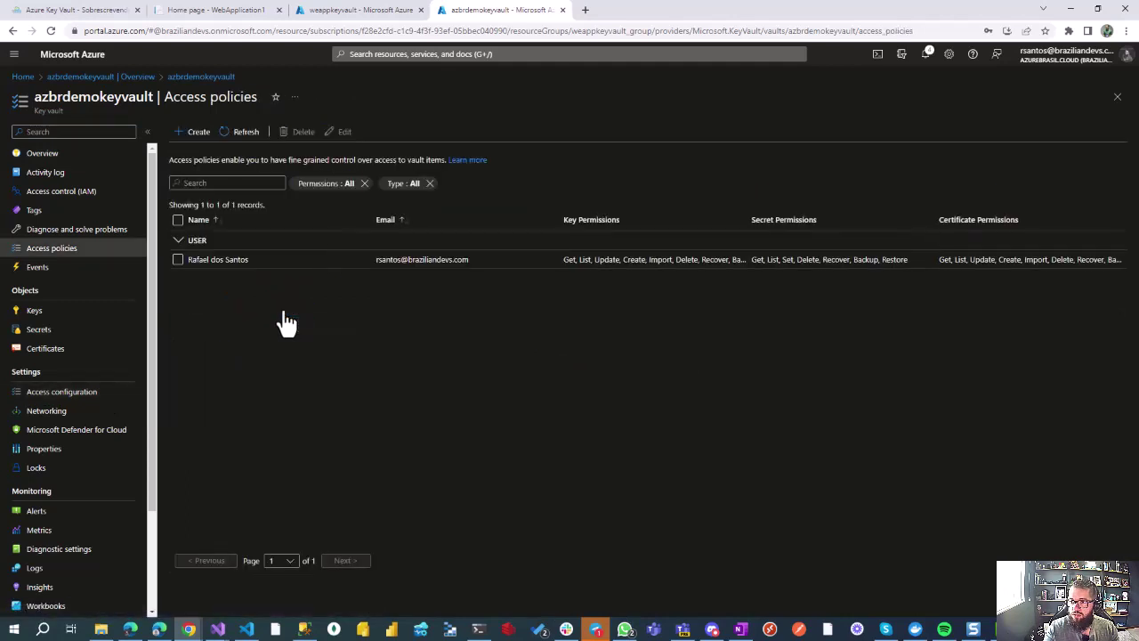
# Step: Create an access policy granting weappkeyvault Get and List permissions on secrets
pyautogui.click(197, 133)
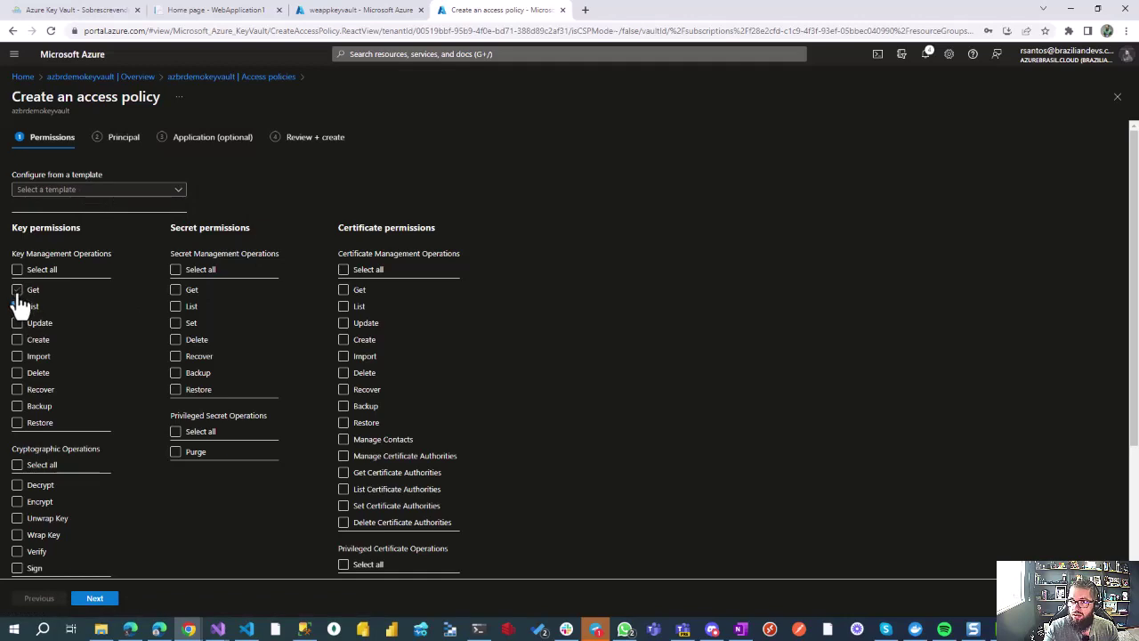
pyautogui.click(176, 291)
pyautogui.click(176, 306)
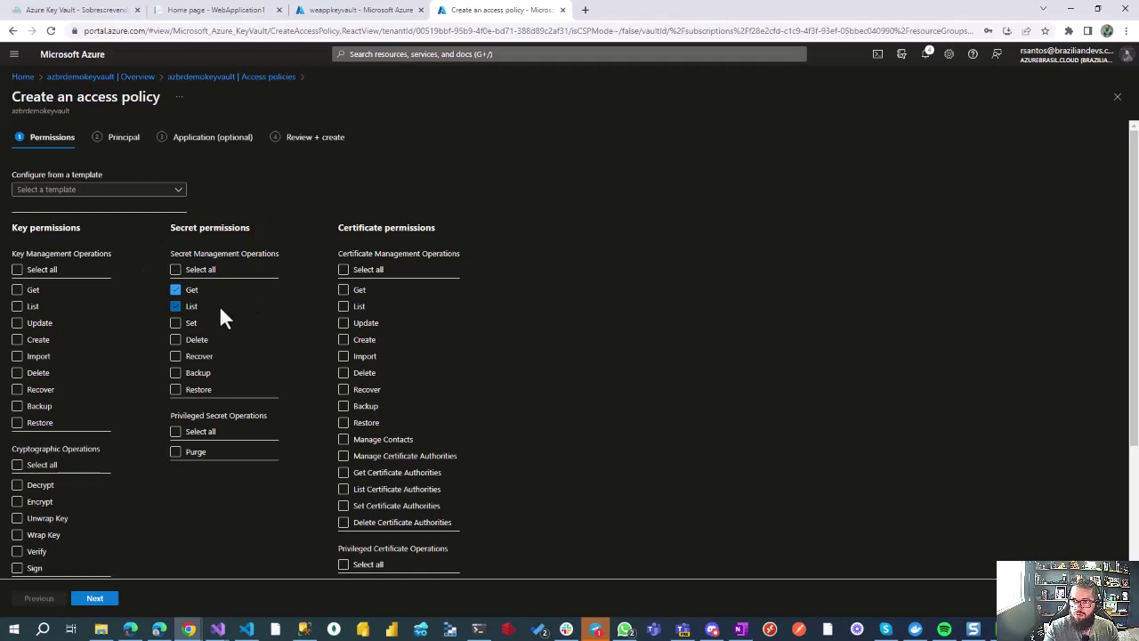
pyautogui.click(105, 605)
pyautogui.click(156, 223)
pyautogui.write('weappkeyvault')
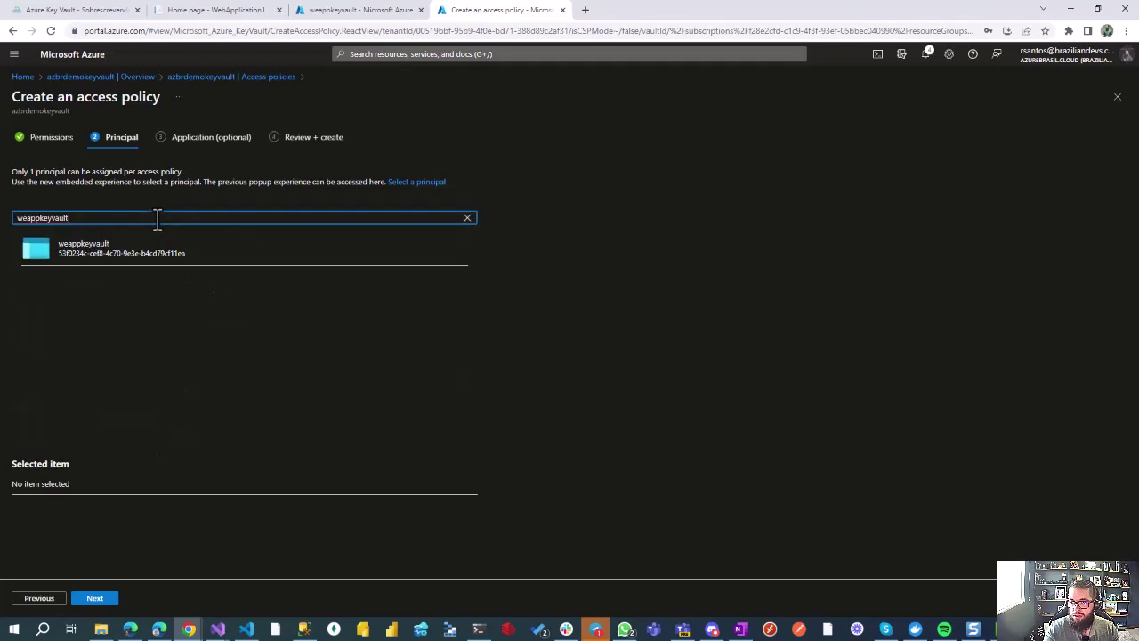
pyautogui.click(93, 254)
pyautogui.click(99, 600)
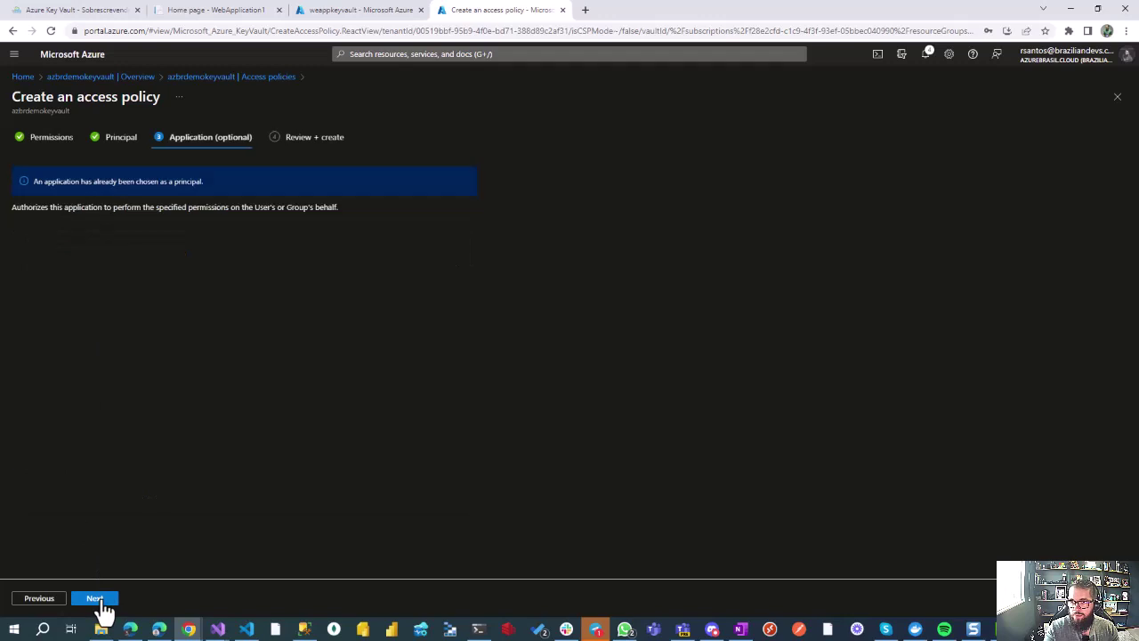
pyautogui.click(103, 602)
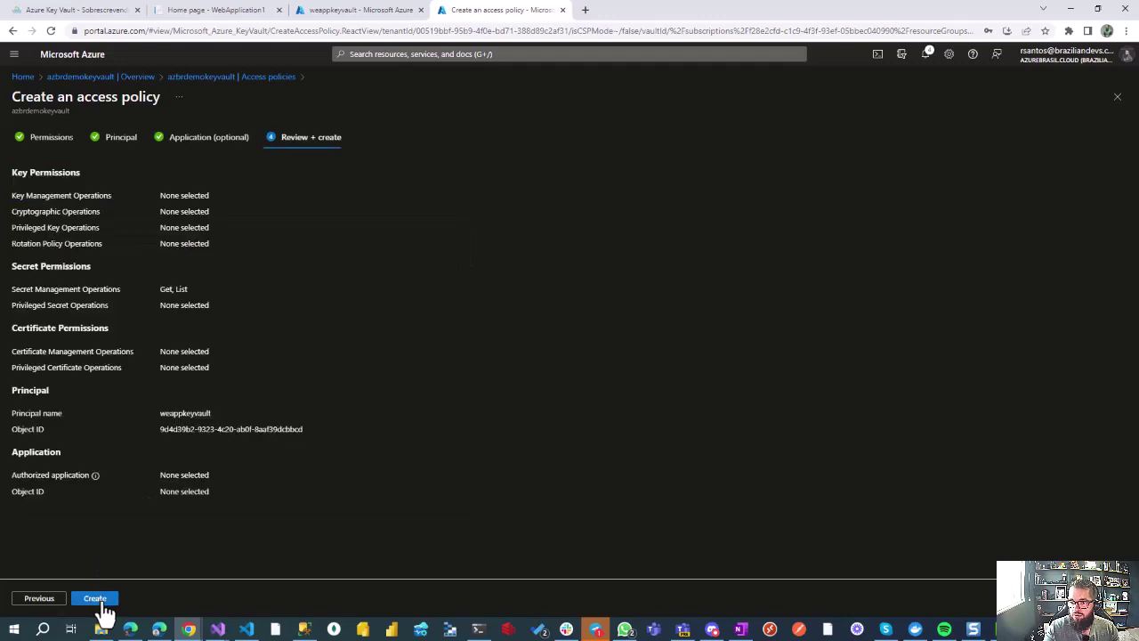
pyautogui.click(105, 605)
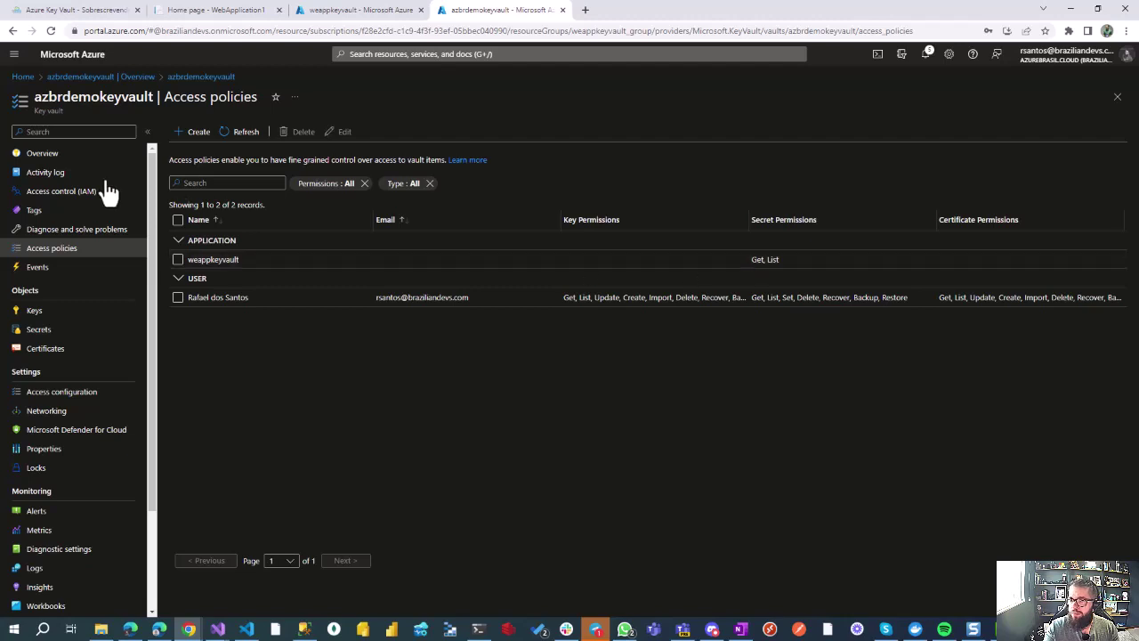
# Step: Go to the weappkeyvault web app's Configuration settings
pyautogui.click(75, 155)
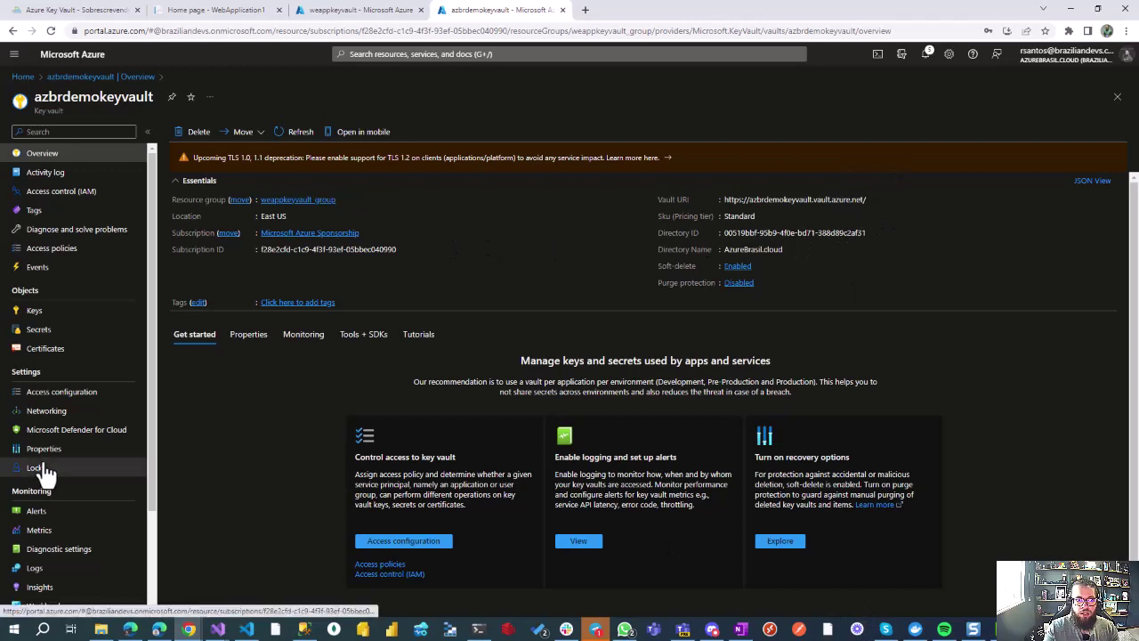
pyautogui.click(356, 10)
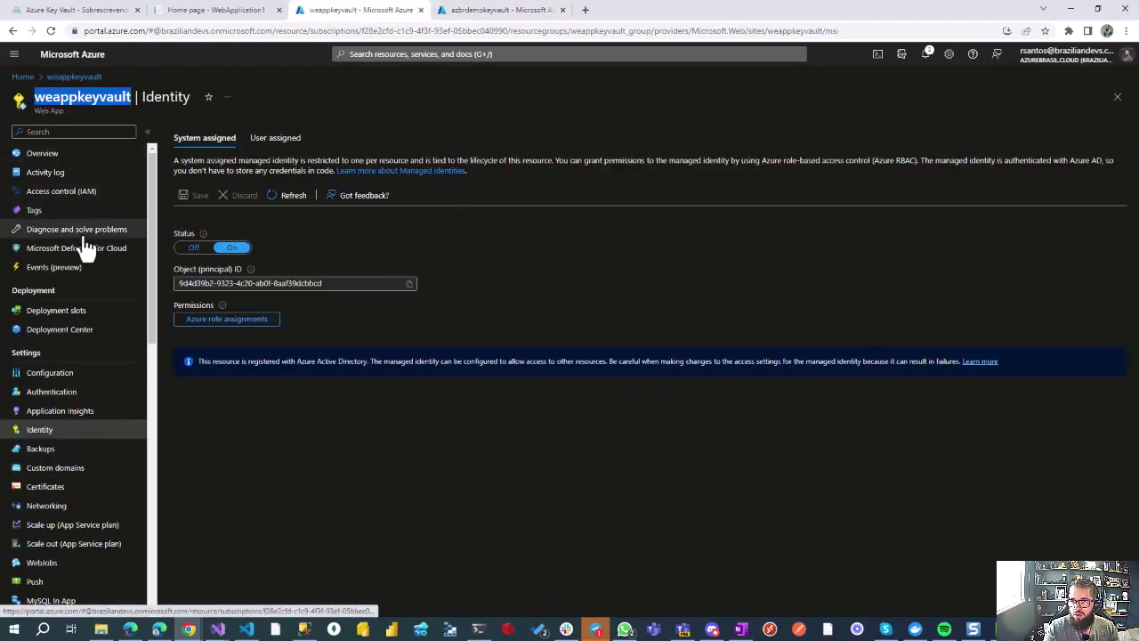
pyautogui.click(89, 376)
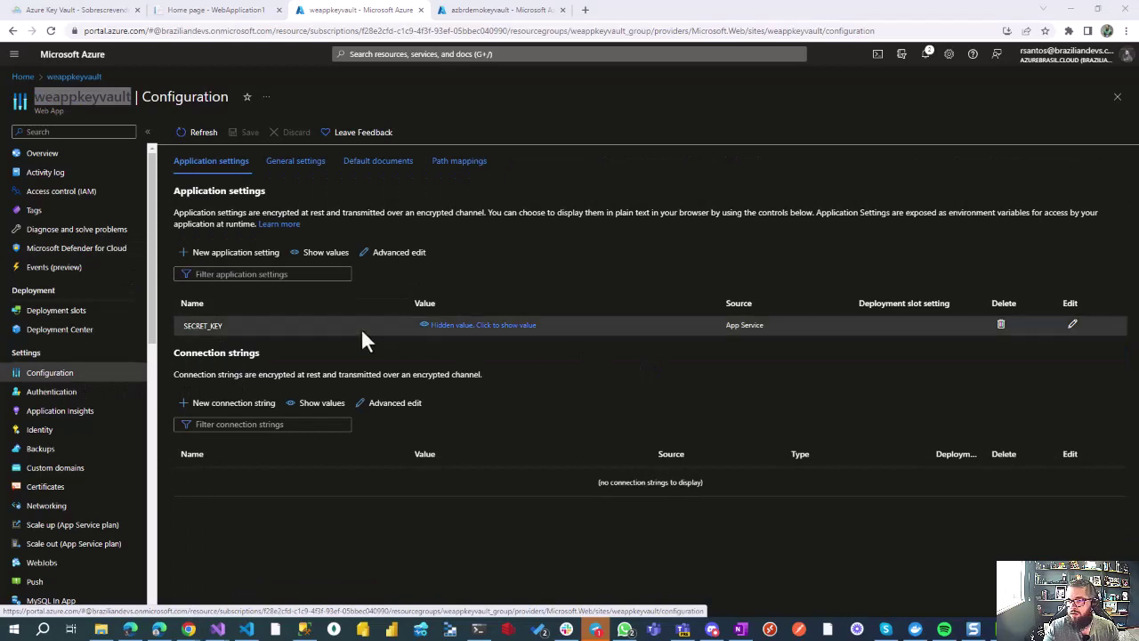
pyautogui.click(1071, 326)
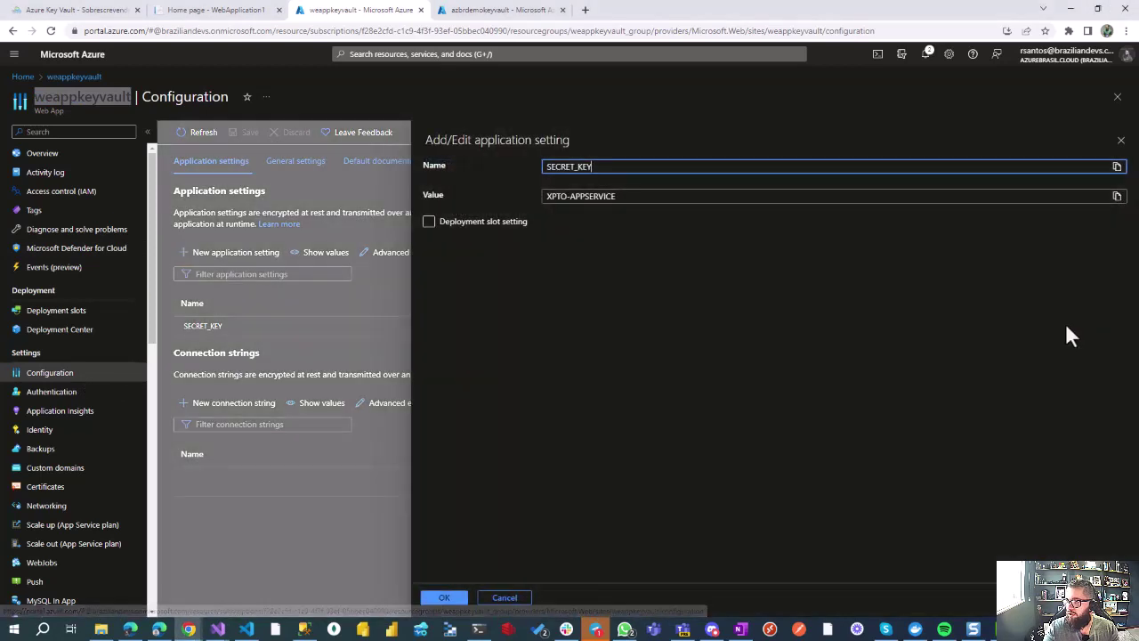
pyautogui.click(652, 195)
pyautogui.hotkey('ctrl', 'a')
pyautogui.press('BackSpace')
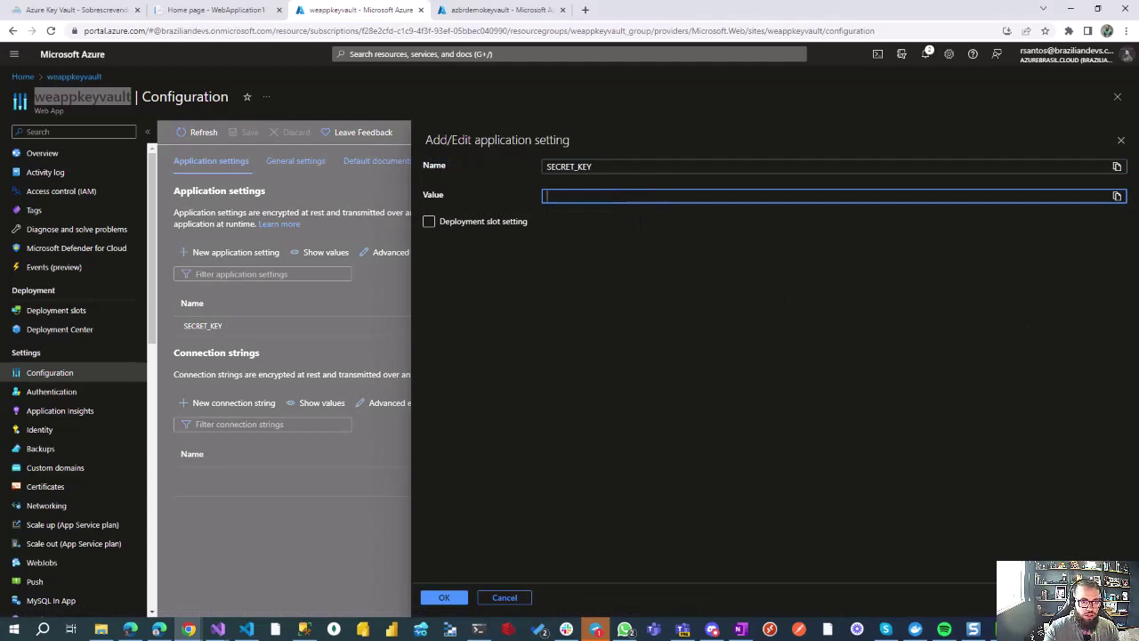
pyautogui.moveTo(0, 195); pyautogui.dragTo(619, 231)
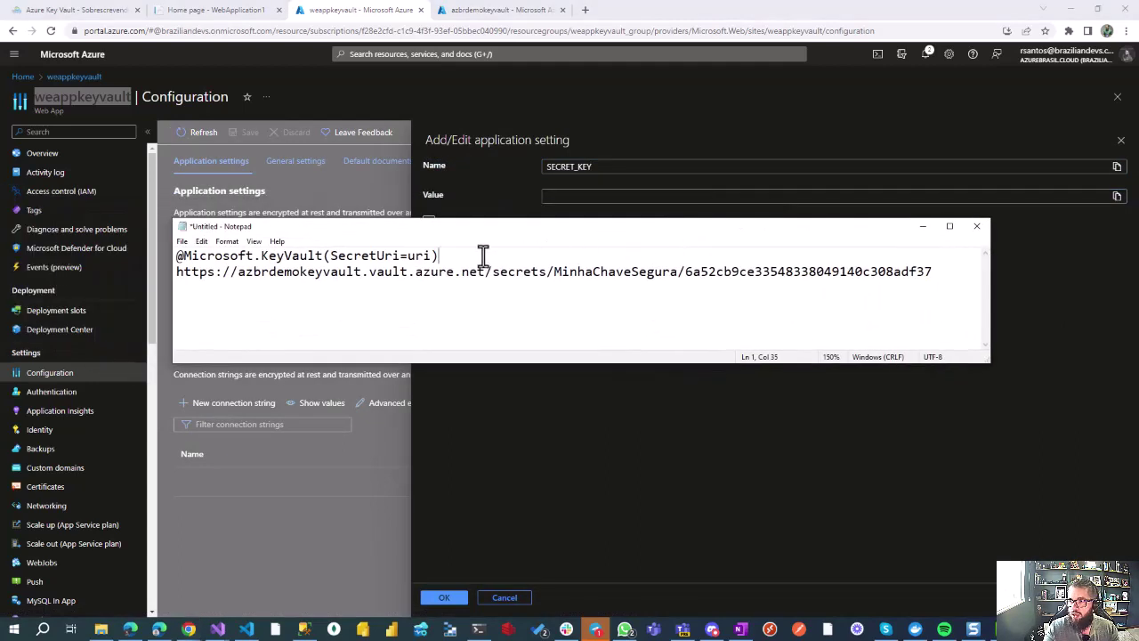
pyautogui.hotkey('shift', 'Home')
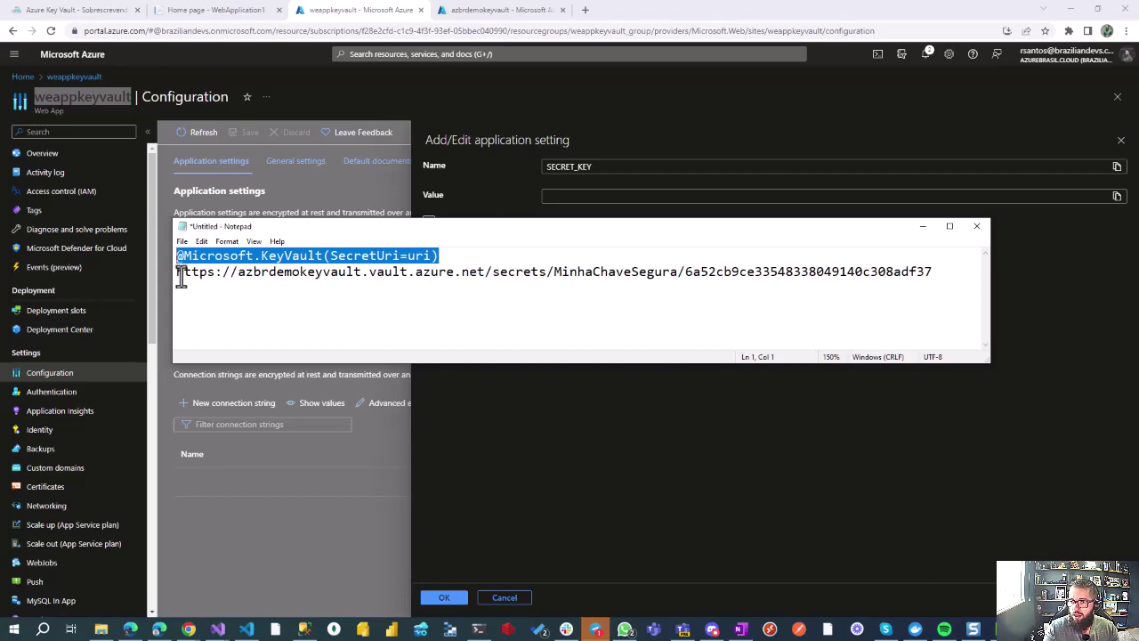
pyautogui.press('End')
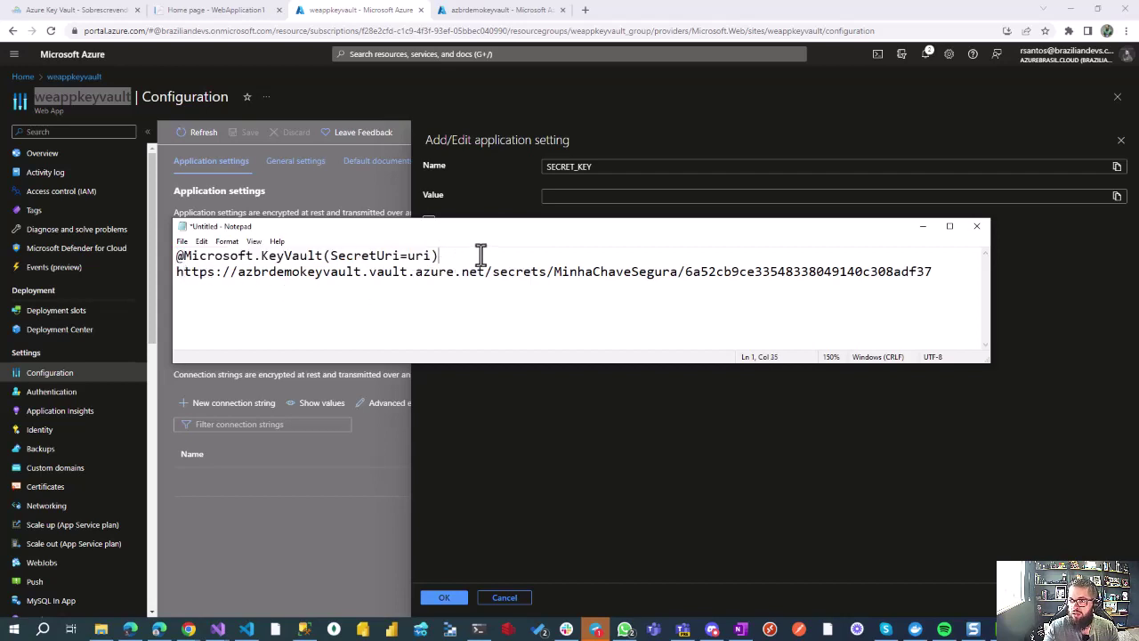
pyautogui.hotkey('shift', 'Home')
pyautogui.hotkey('ctrl', 'c')
pyautogui.hotkey('ctrl', 'End')
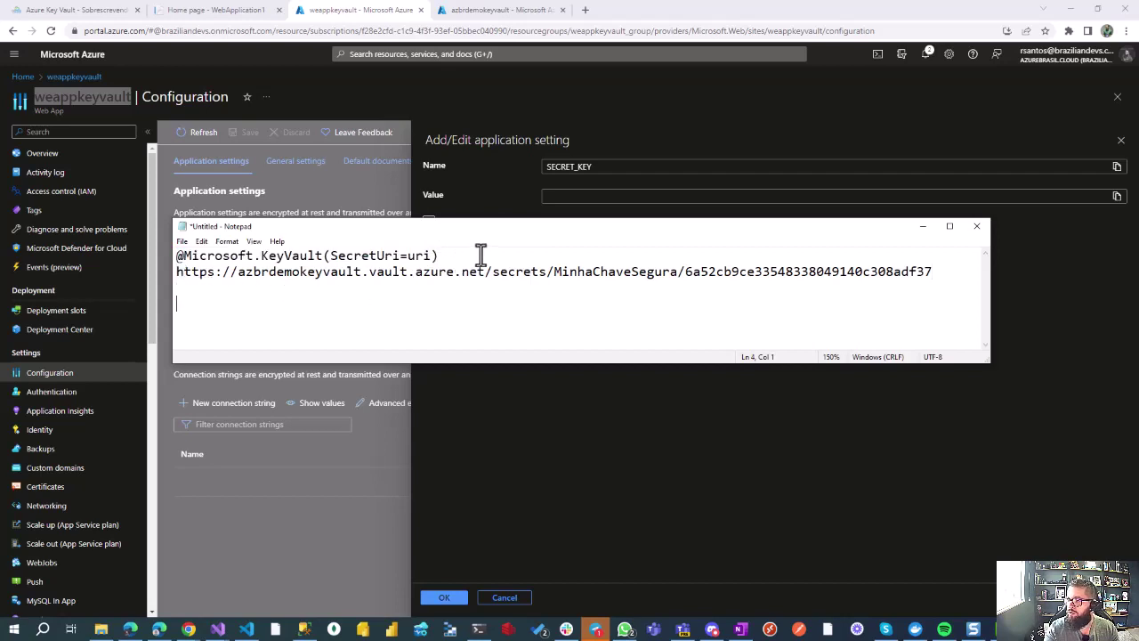
pyautogui.press('Return')
pyautogui.hotkey('ctrl', 'v')
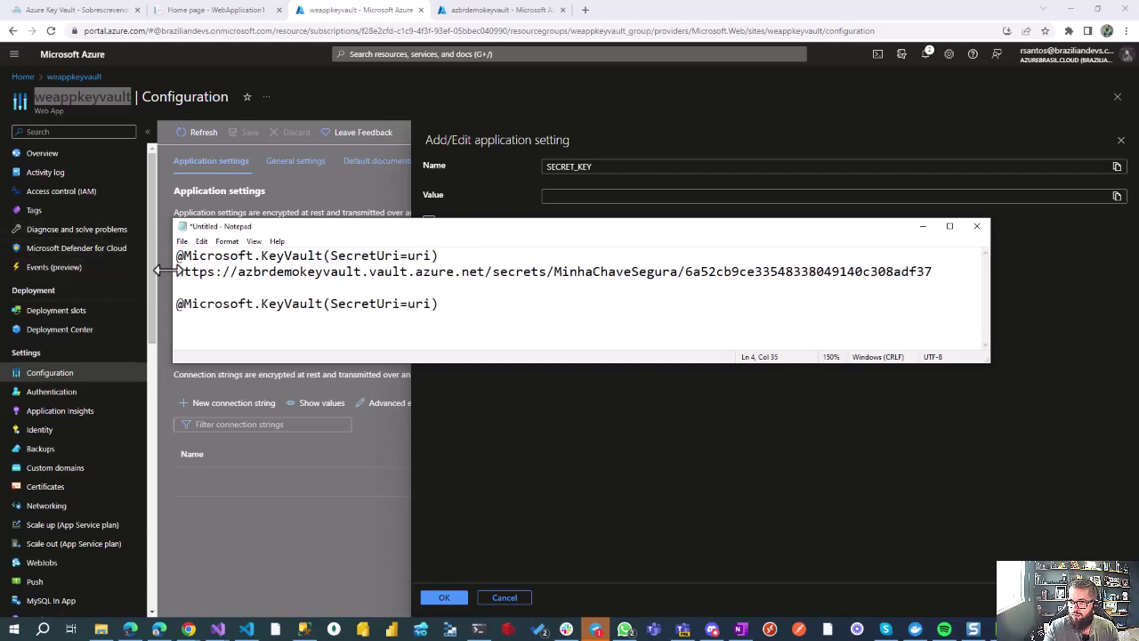
# Step: Copy the secret URL up to MinhaChaveSegura, leaving out the version ID
pyautogui.click(176, 272)
pyautogui.hotkey('shift', 'End')
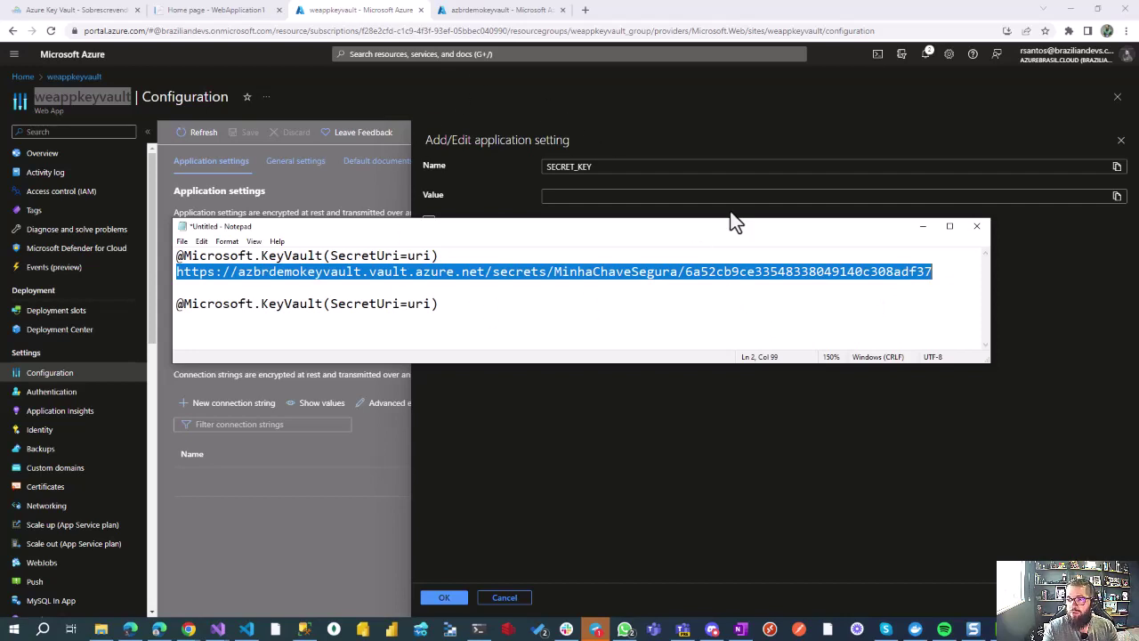
pyautogui.click(680, 271)
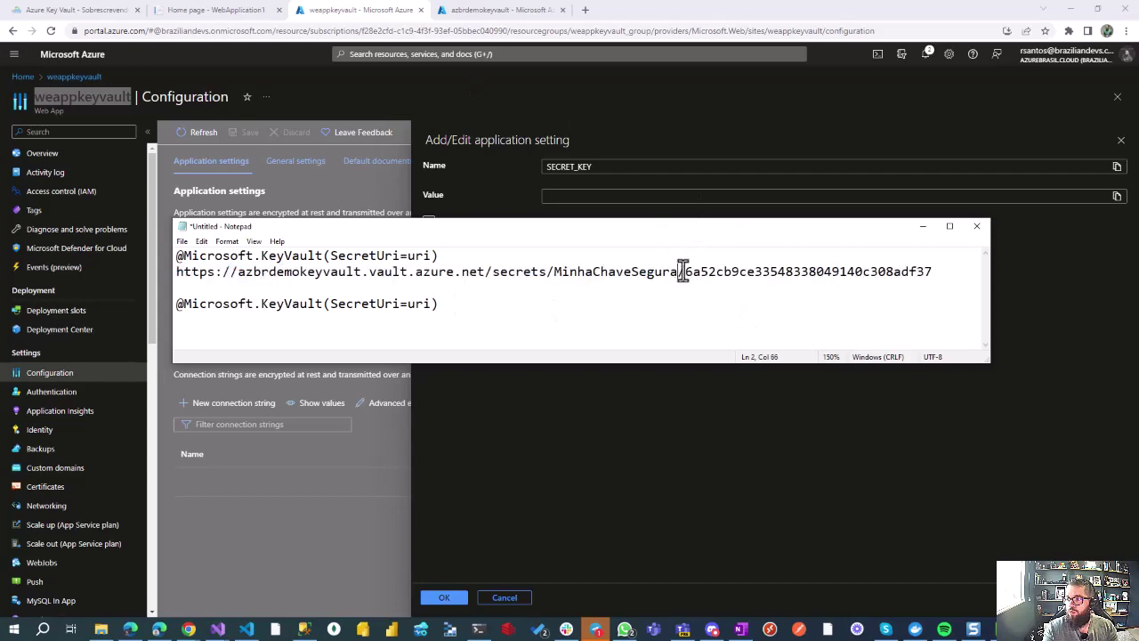
pyautogui.moveTo(680, 271); pyautogui.dragTo(940, 270)
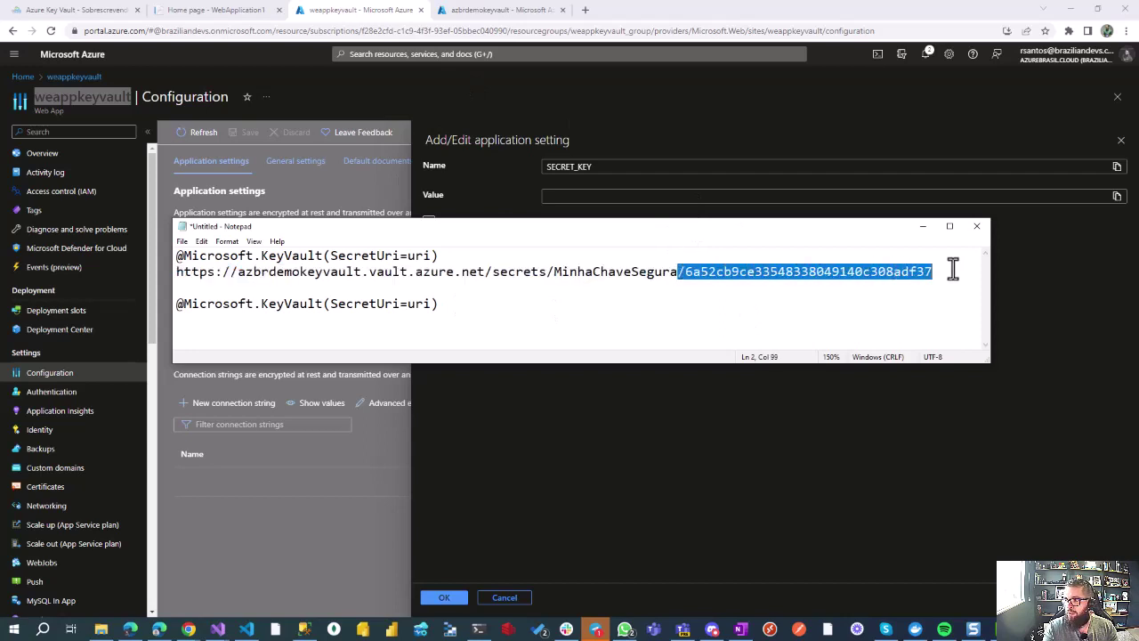
pyautogui.moveTo(850, 275); pyautogui.dragTo(680, 273)
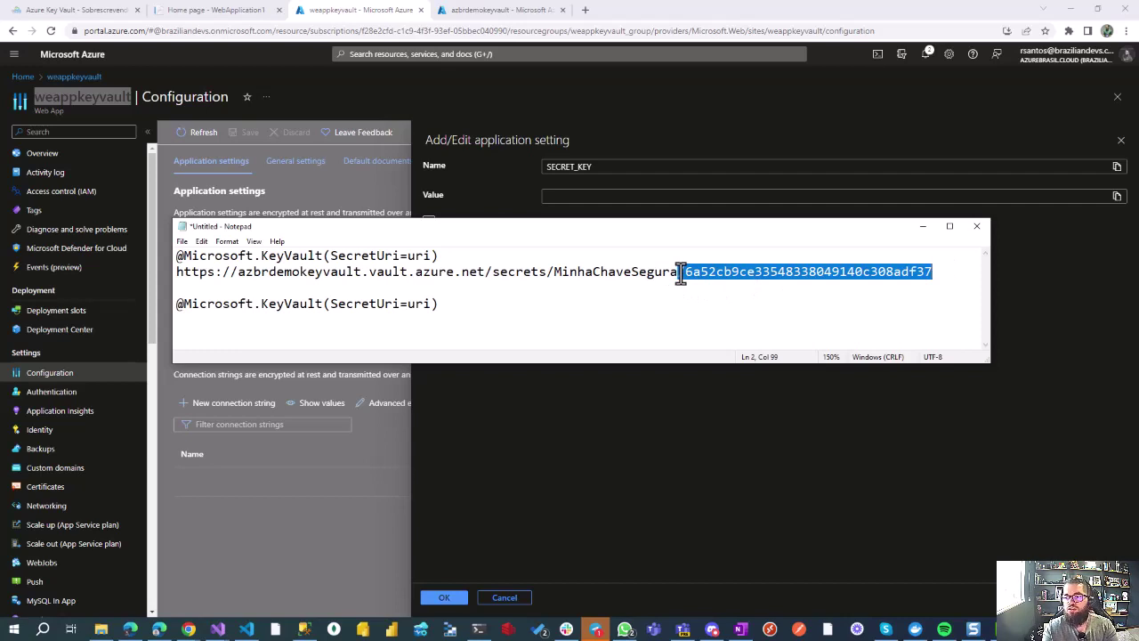
pyautogui.click(681, 273)
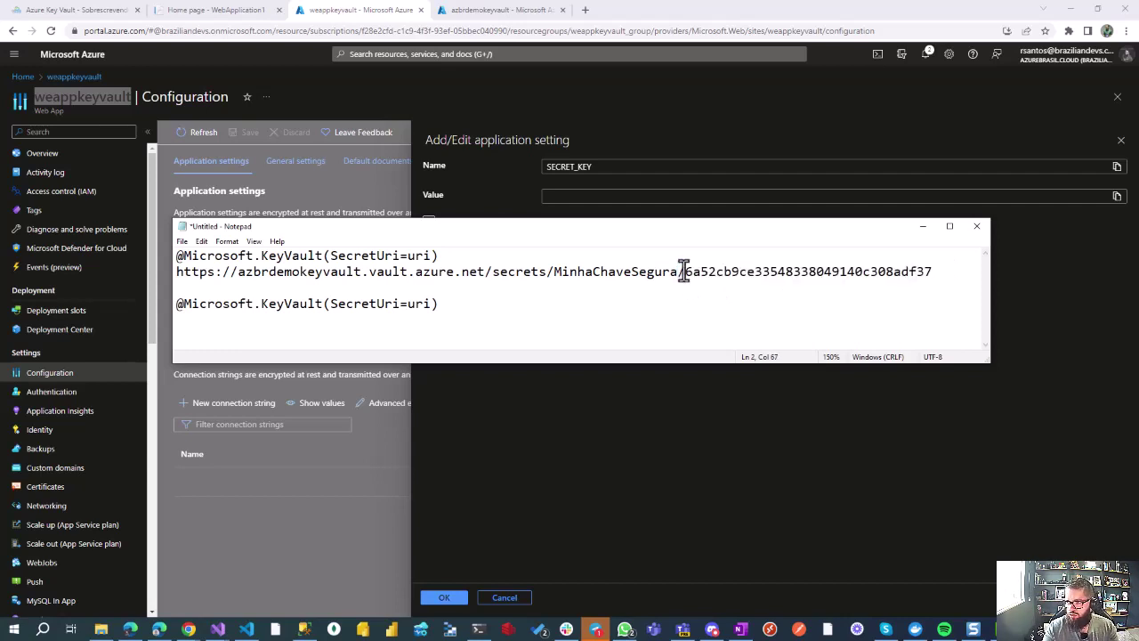
pyautogui.hotkey('shift', 'Home')
pyautogui.hotkey('ctrl', 'c')
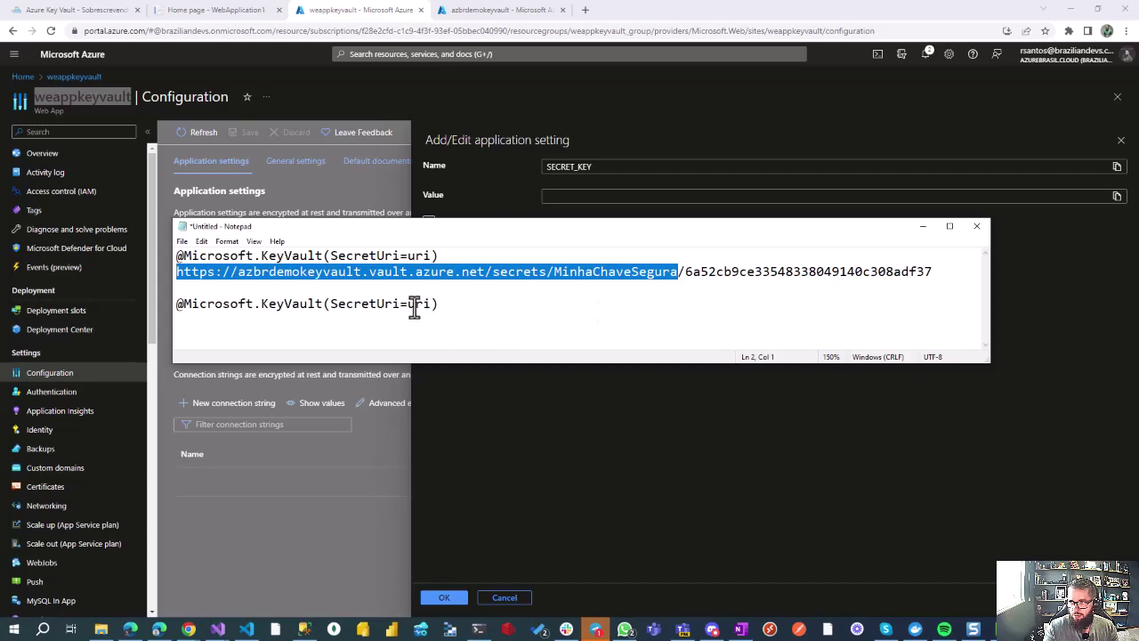
# Step: Replace uri in the line-4 template with the secret URL and copy the finished reference
pyautogui.moveTo(324, 304); pyautogui.dragTo(606, 328)
pyautogui.hotkey('ctrl', 'v')
pyautogui.hotkey('ctrl', 'z')
pyautogui.click(406, 307)
pyautogui.hotkey('shift', 'Right')
pyautogui.hotkey('shift', 'Right')
pyautogui.hotkey('shift', 'Right')
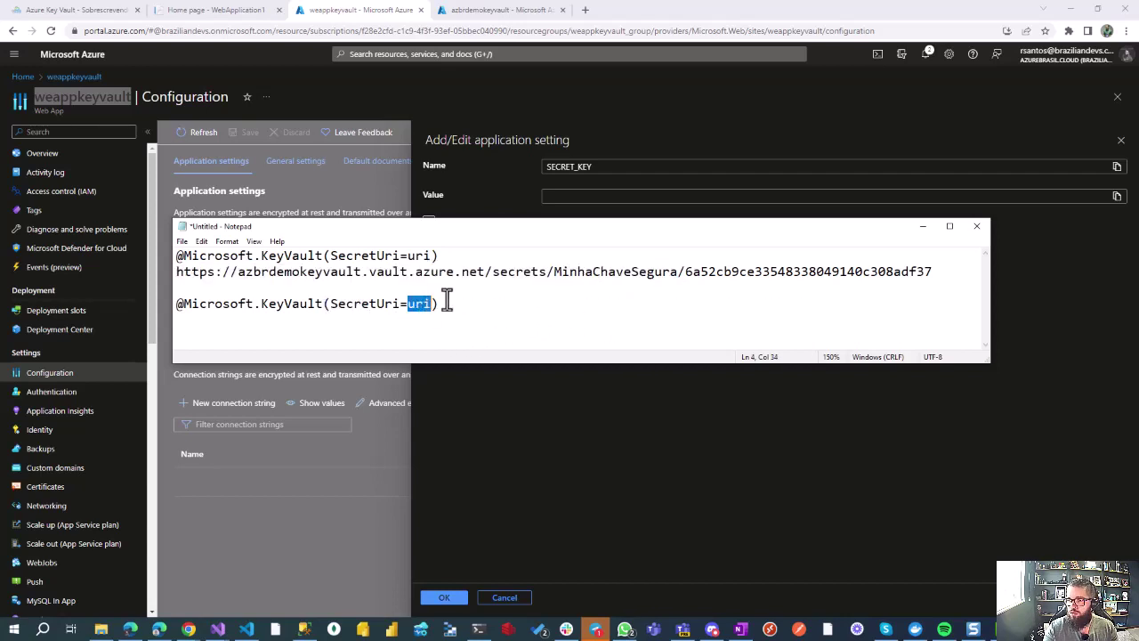
pyautogui.hotkey('ctrl', 'v')
pyautogui.click(925, 309)
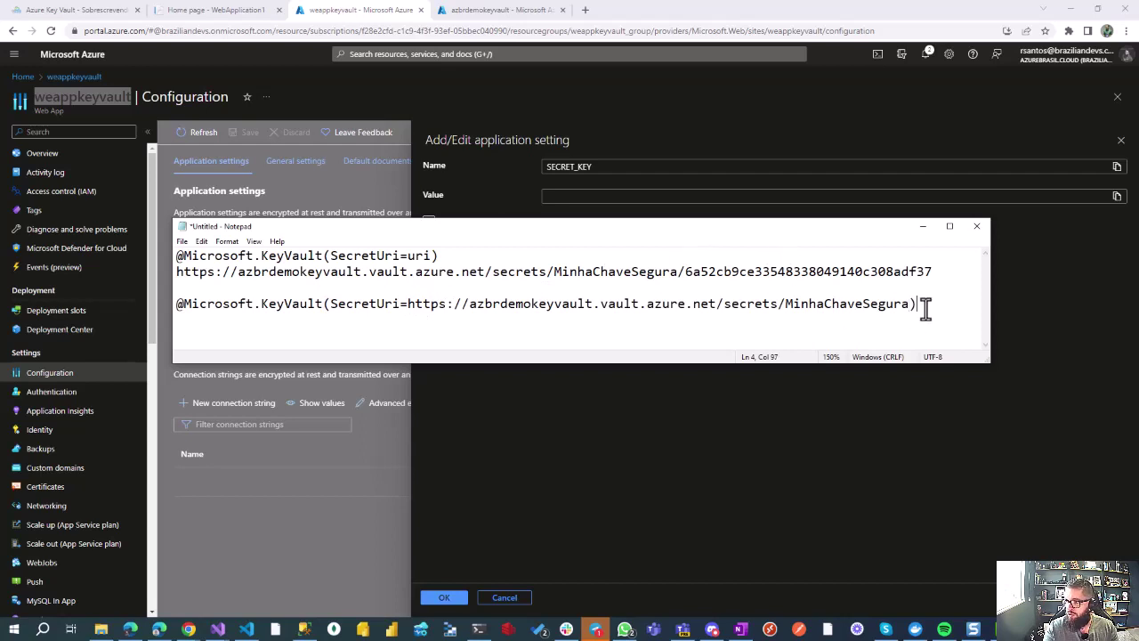
pyautogui.hotkey('shift', 'Home')
pyautogui.hotkey('ctrl', 'c')
# Step: Paste the Key Vault reference as SECRET_KEY's value and accept the setting
pyautogui.click(620, 197)
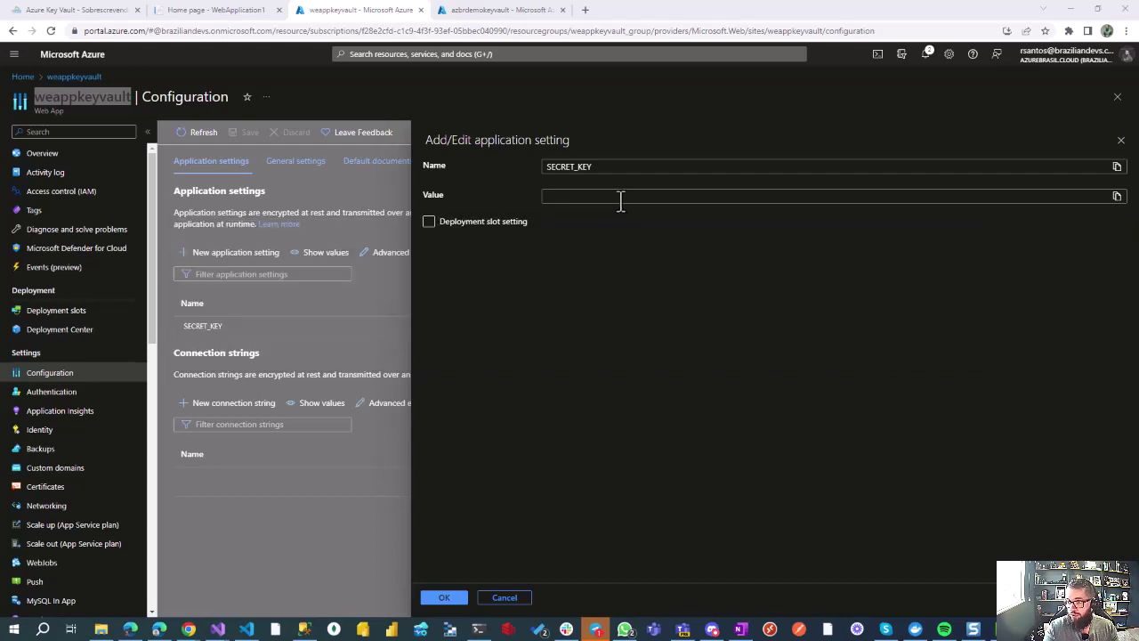
pyautogui.hotkey('ctrl', 'v')
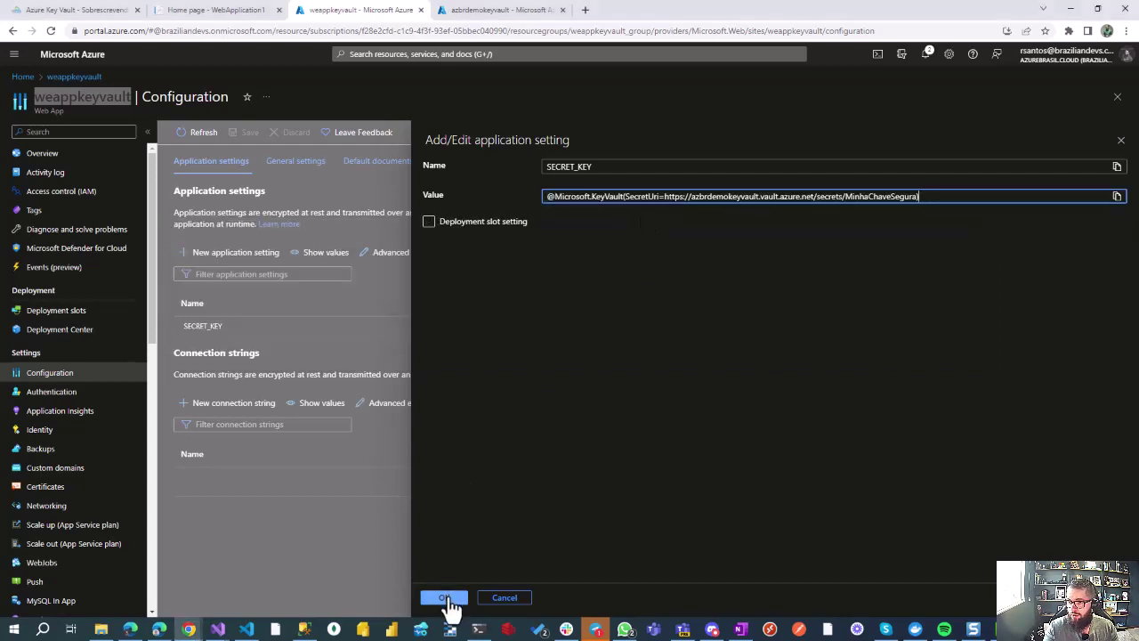
pyautogui.click(445, 597)
# Step: Save the app settings, confirming the restart, and reload the deployed WebApplication1 site
pyautogui.click(247, 135)
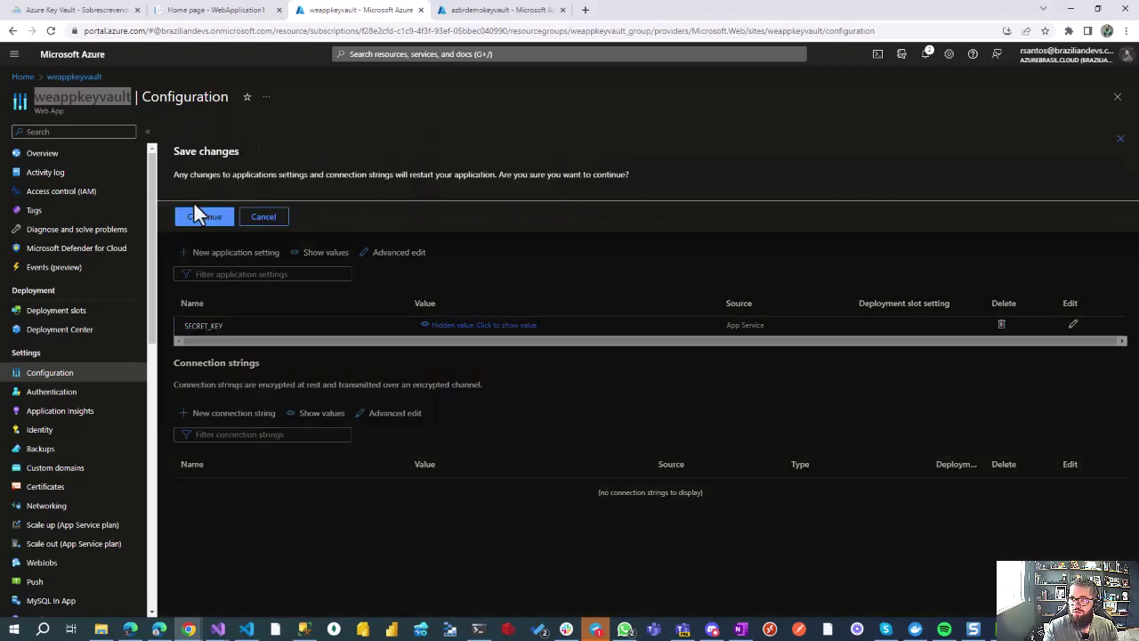
pyautogui.click(201, 217)
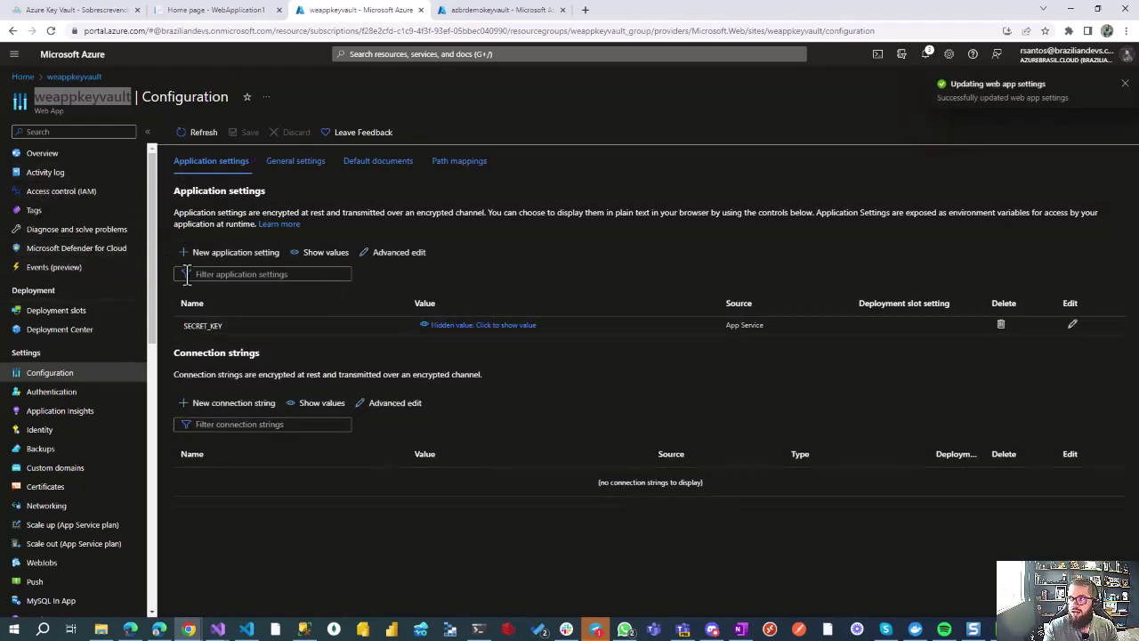
pyautogui.click(217, 10)
pyautogui.press('F5')
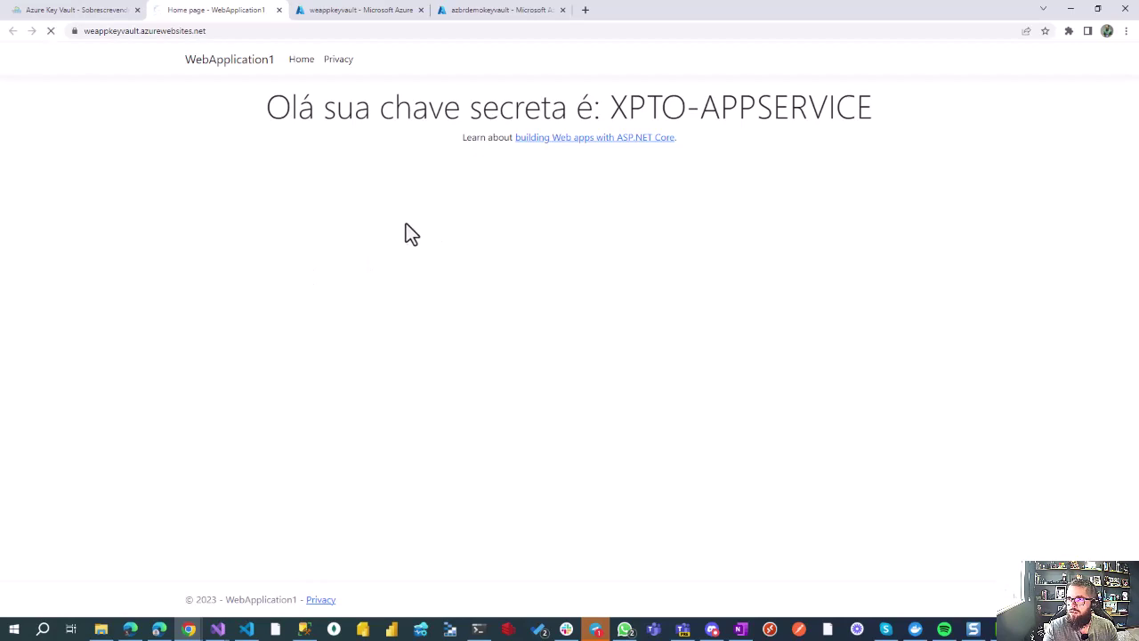
# Step: Check the site heading now shows XPTO-KEYVAULT, then return to the azbrdemokeyvault page
pyautogui.hotkey('ctrl', 'Tab')
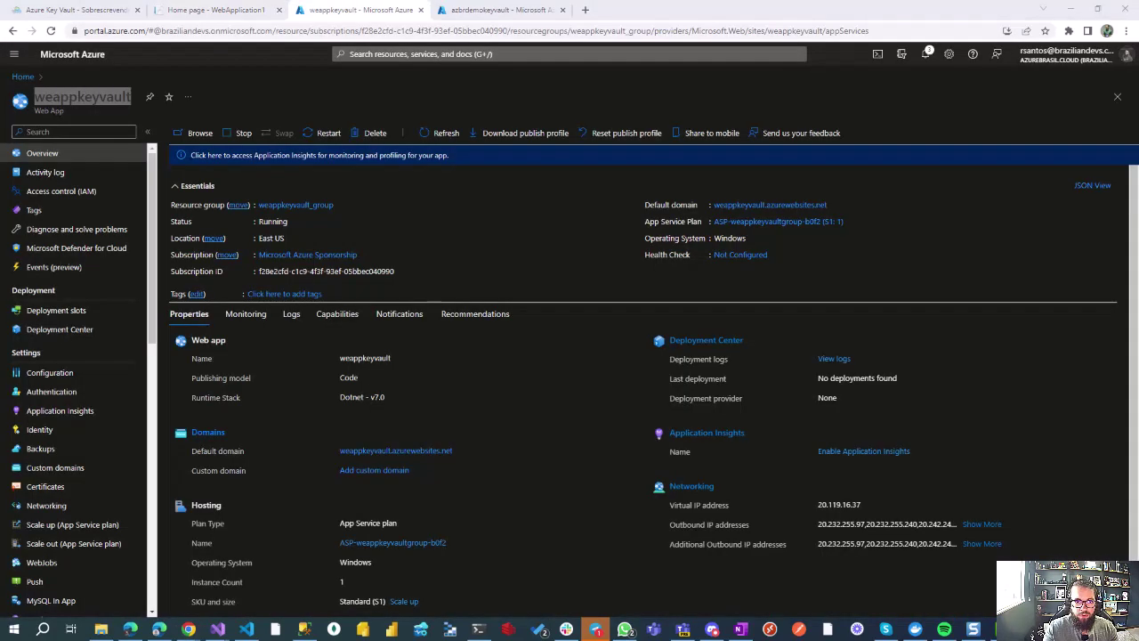
pyautogui.click(247, 12)
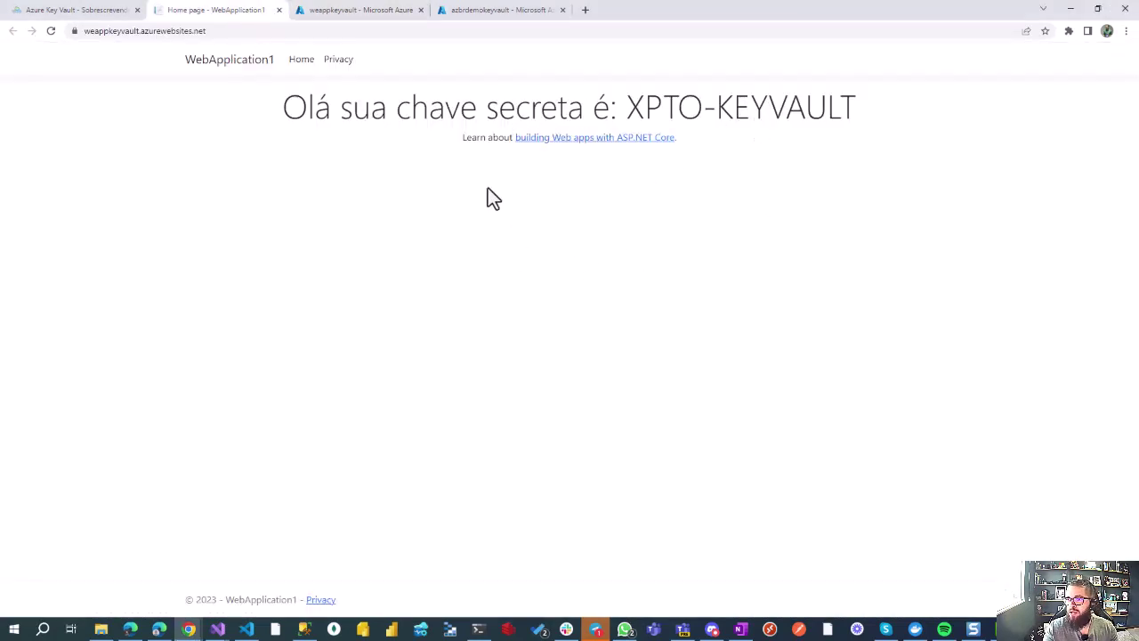
pyautogui.moveTo(624, 108); pyautogui.dragTo(857, 107)
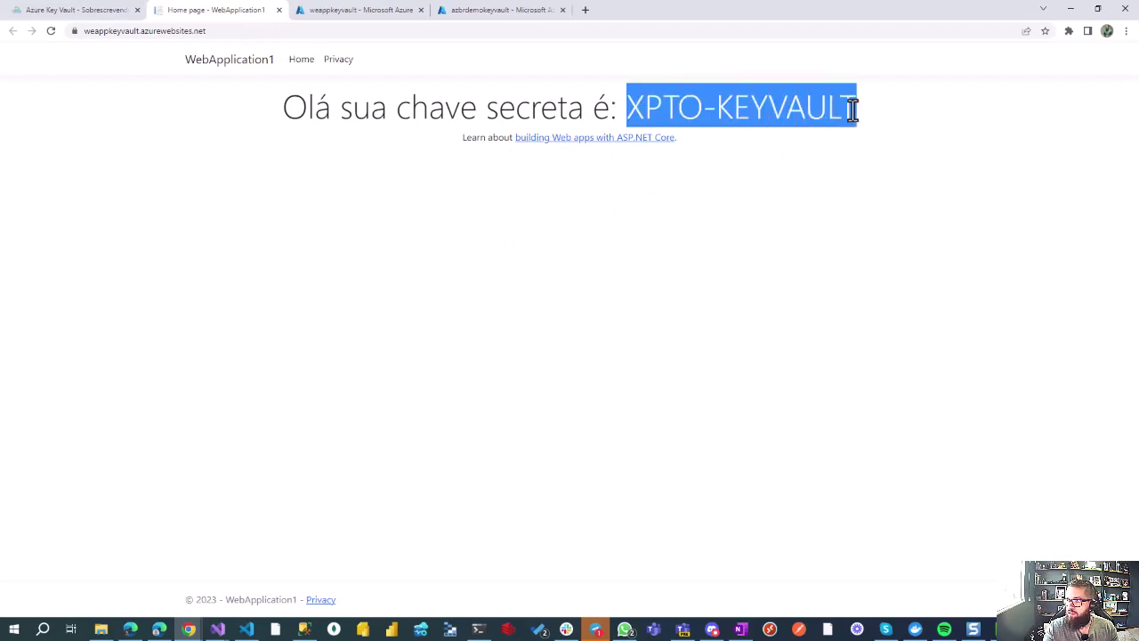
pyautogui.click(485, 11)
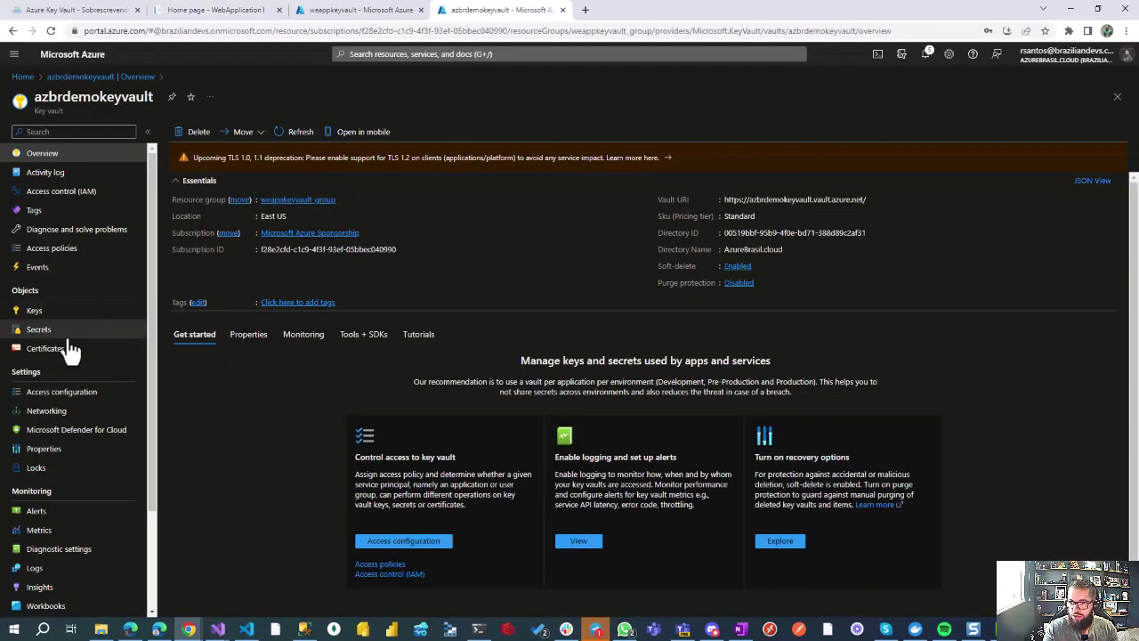
# Step: Reveal the current value of the MinhaChaveSegura secret in azbrdemokeyvault
pyautogui.click(64, 331)
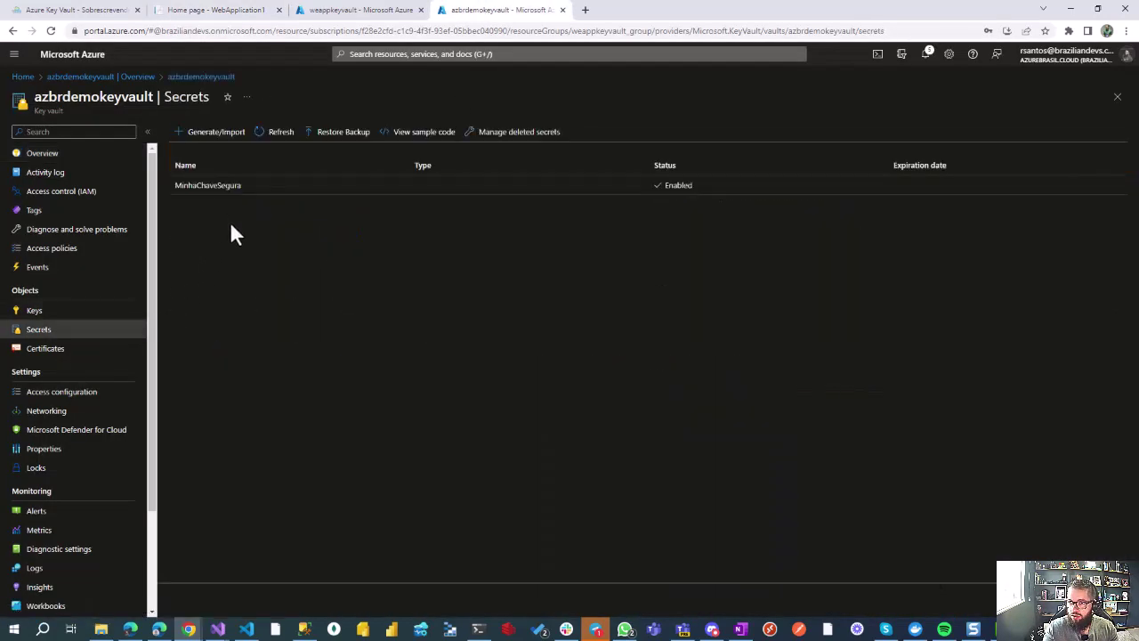
pyautogui.click(224, 189)
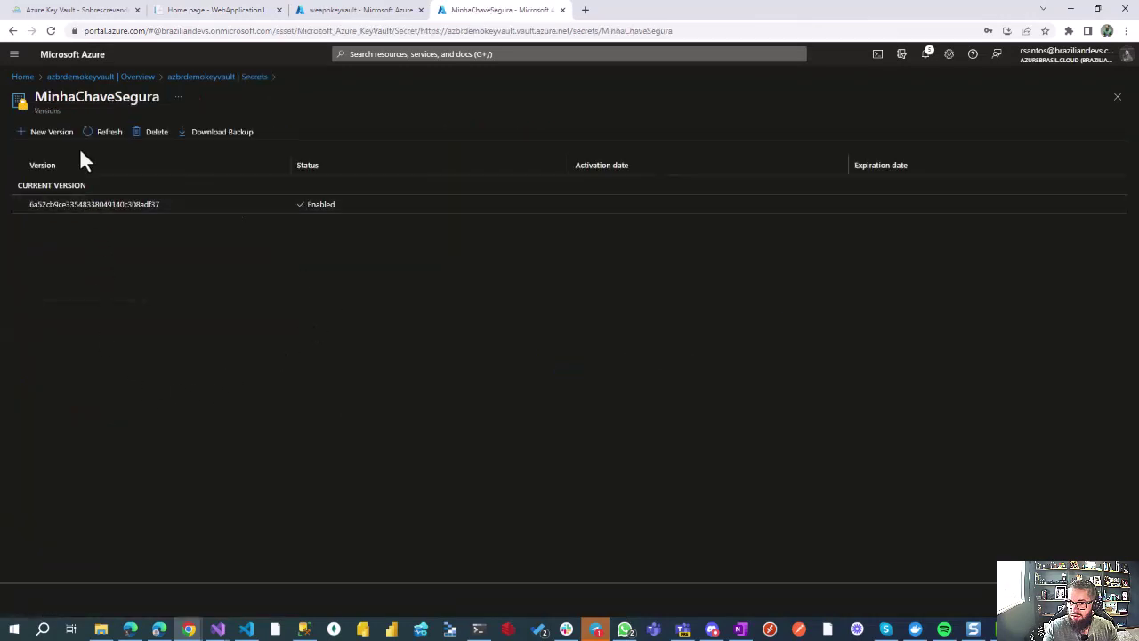
pyautogui.click(98, 206)
pyautogui.click(68, 398)
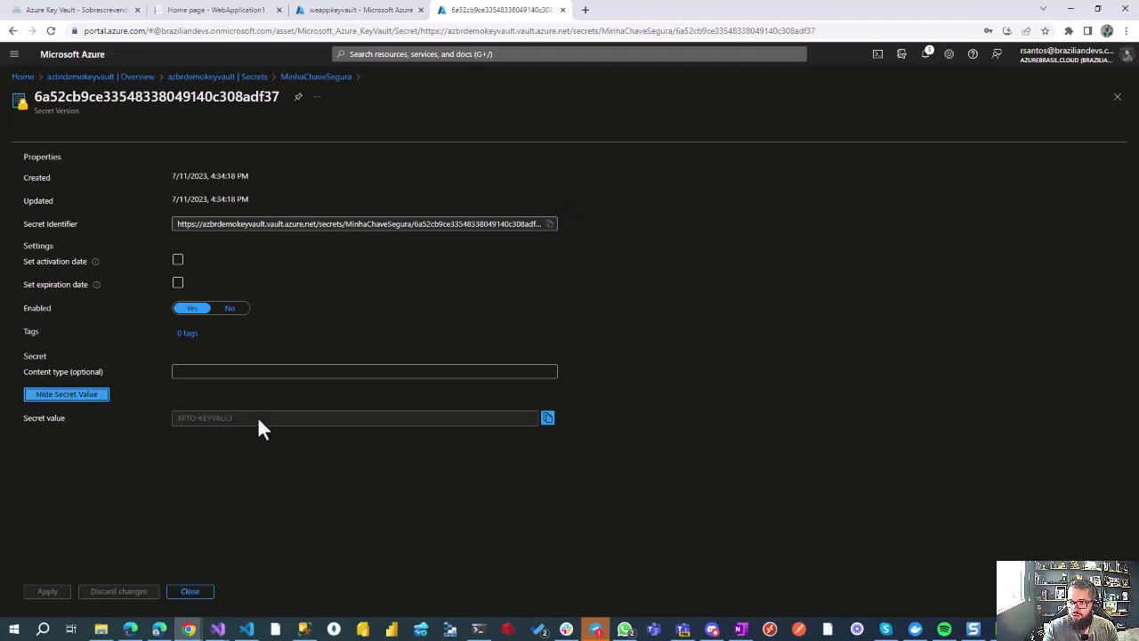
# Step: In weappkeyvault's Configuration, reveal SECRET_KEY's value, sourced as Key vault Reference
pyautogui.click(372, 10)
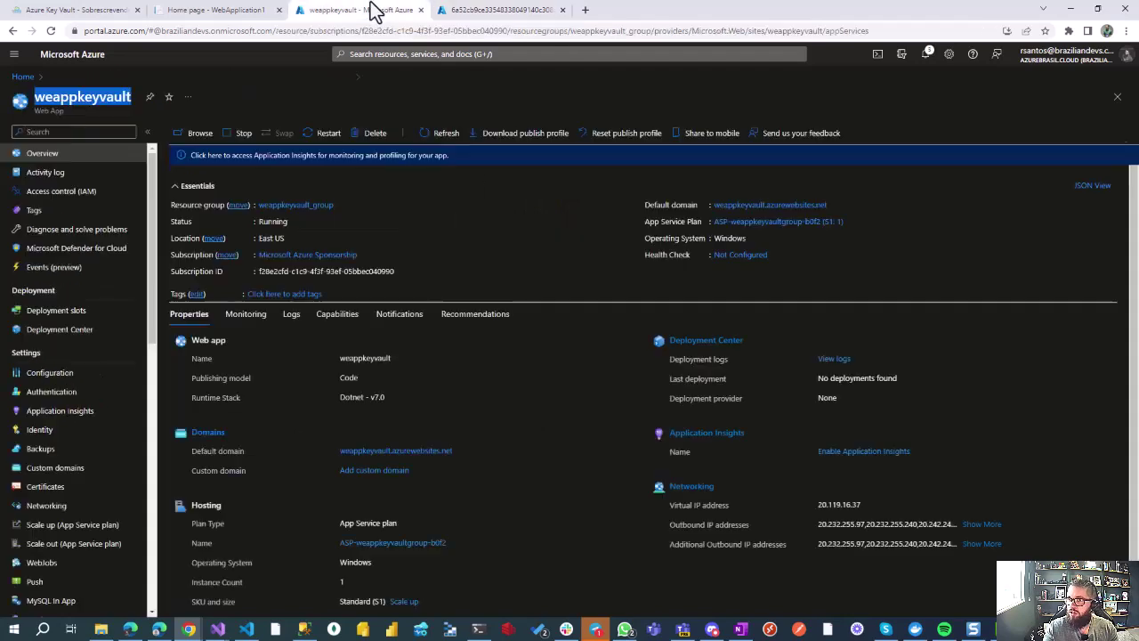
pyautogui.click(67, 374)
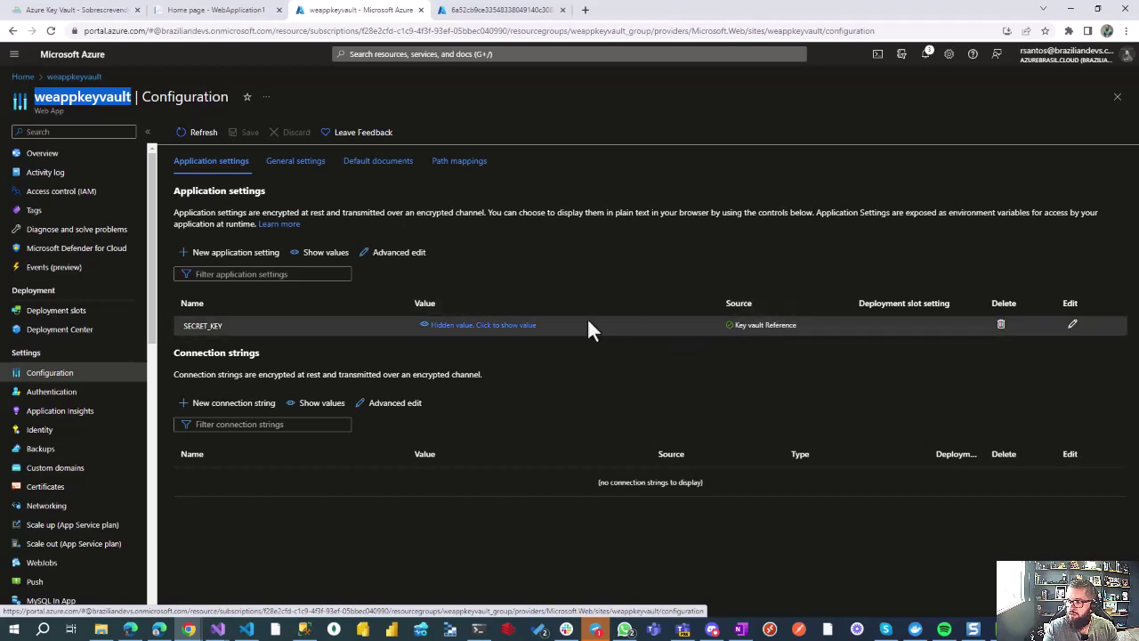
pyautogui.moveTo(799, 325); pyautogui.dragTo(727, 328)
pyautogui.click(703, 379)
pyautogui.click(499, 335)
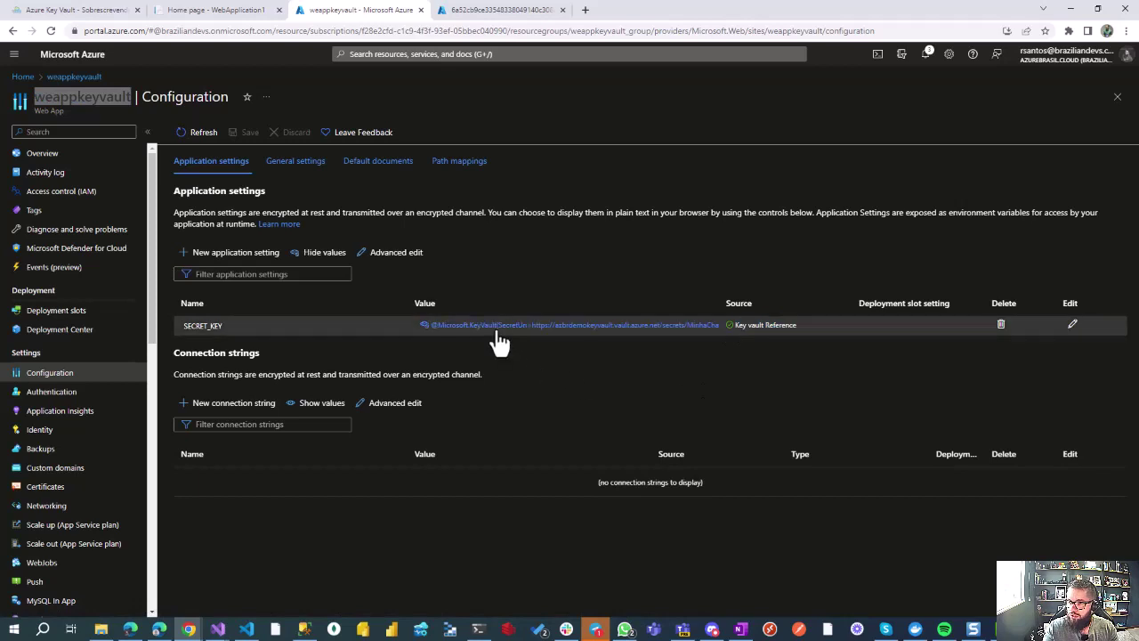